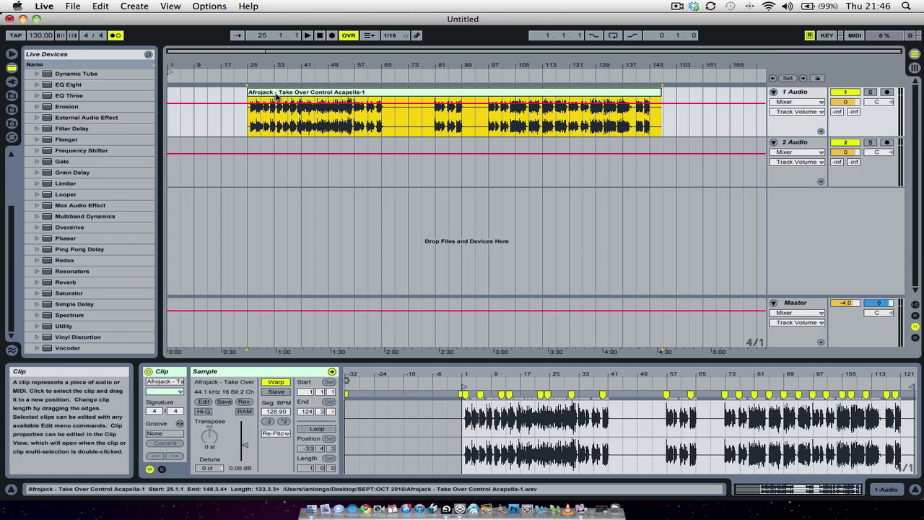
Move the Afrojack acapella clip on track 1 so it starts at bar 9, and audition its opening
left_click_drag(283, 95, 232, 92)
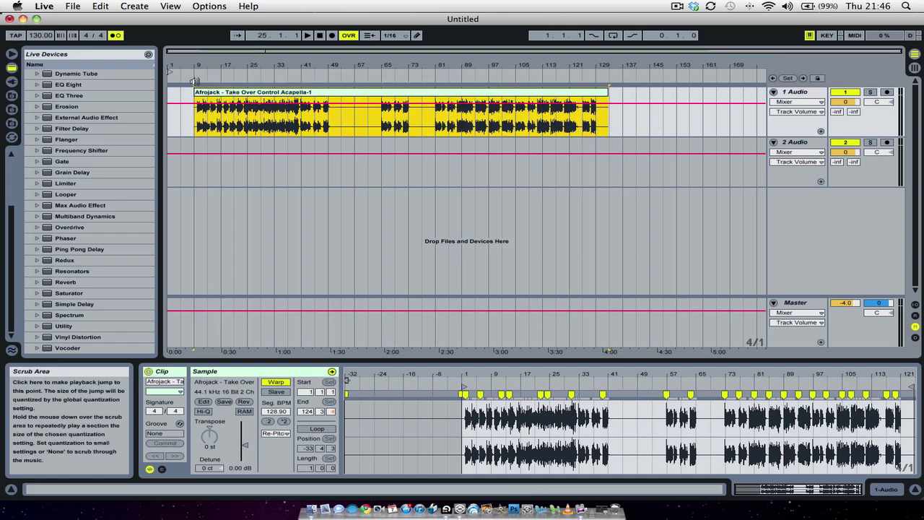
left_click(194, 81)
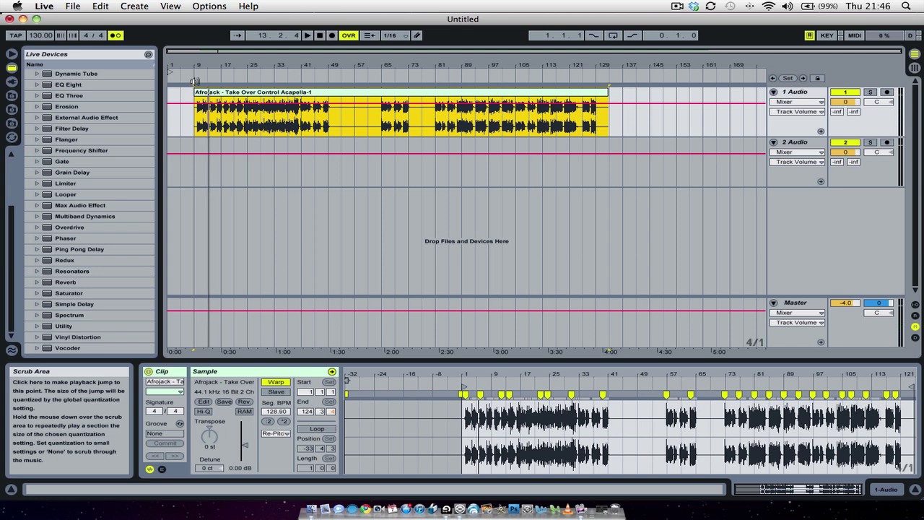
left_click(194, 81)
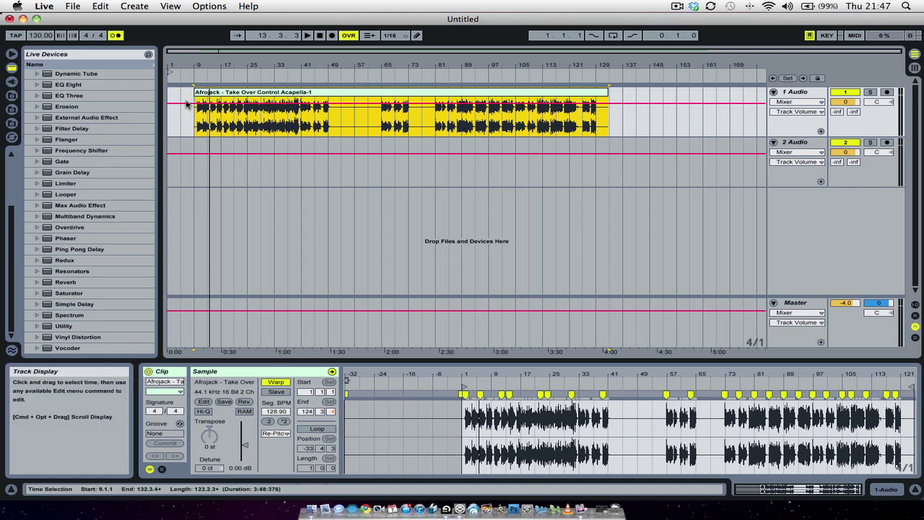
Search the Mac for "fake" and place Fake Blood - I Think I Like It.mp3 on track 2 at bar 1
left_click_drag(170, 72, 167, 150)
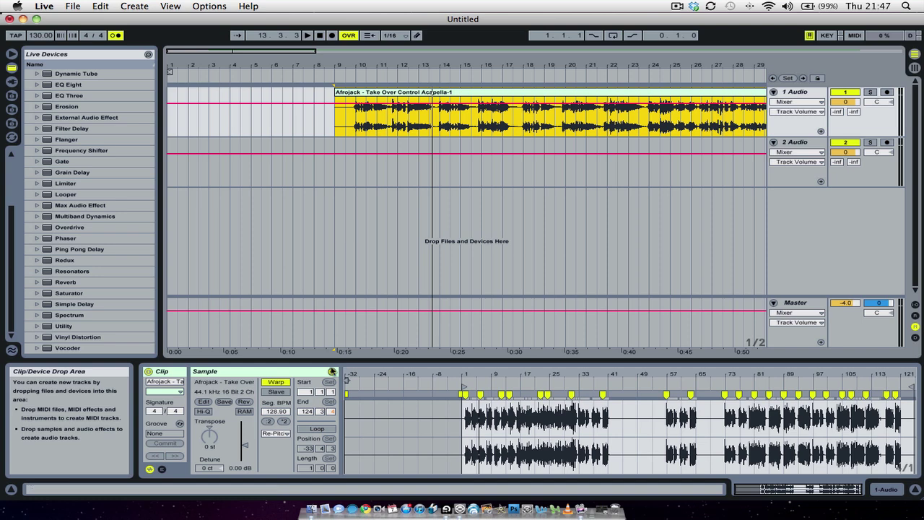
left_click(312, 505)
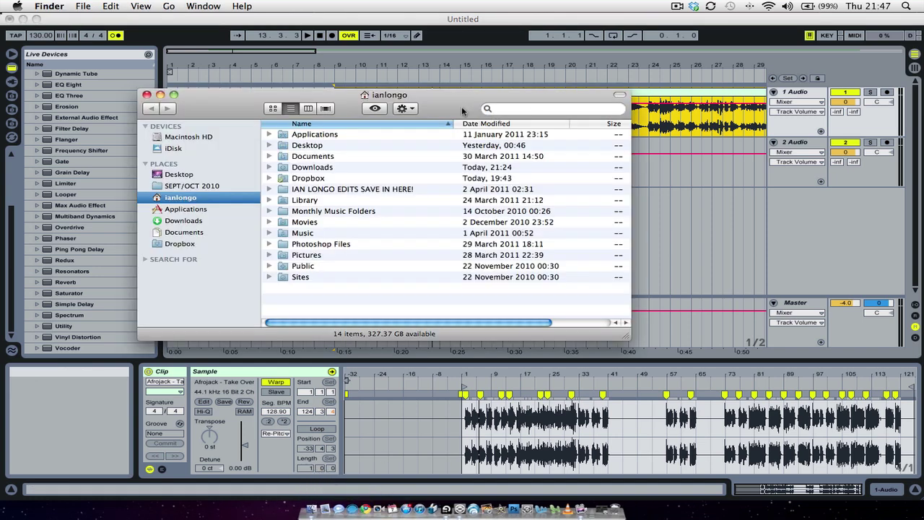
left_click(537, 109)
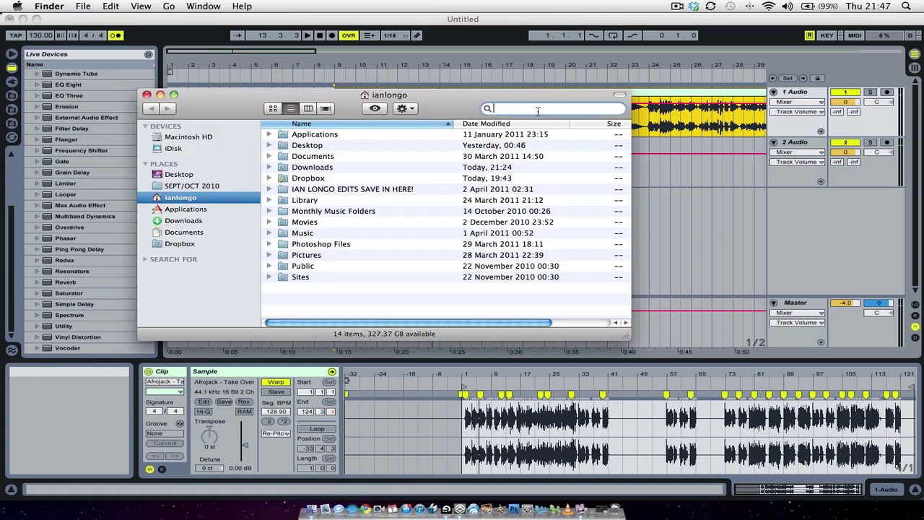
type("fake")
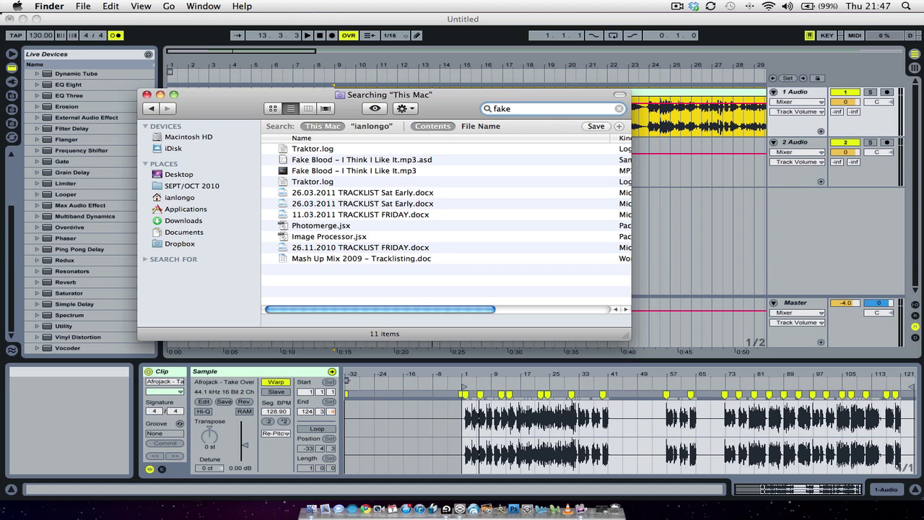
left_click_drag(390, 174, 668, 174)
mouse_move(671, 59)
left_mouse_down()
mouse_move(635, 80)
mouse_move(240, 128)
mouse_move(240, 146)
mouse_move(173, 149)
left_mouse_up()
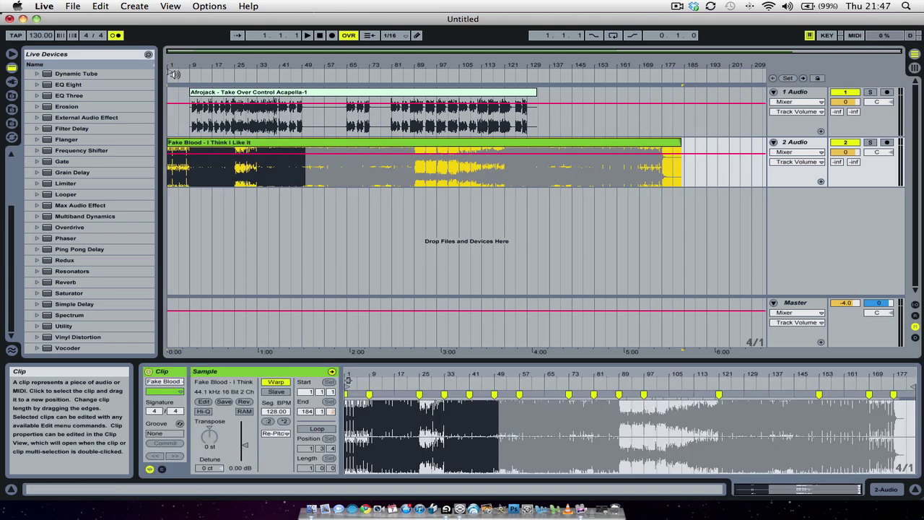
Split the Fake Blood clip at 1.2.1, delete everything after the split, and play back the remaining one-beat kick
left_click_drag(173, 66, 175, 104)
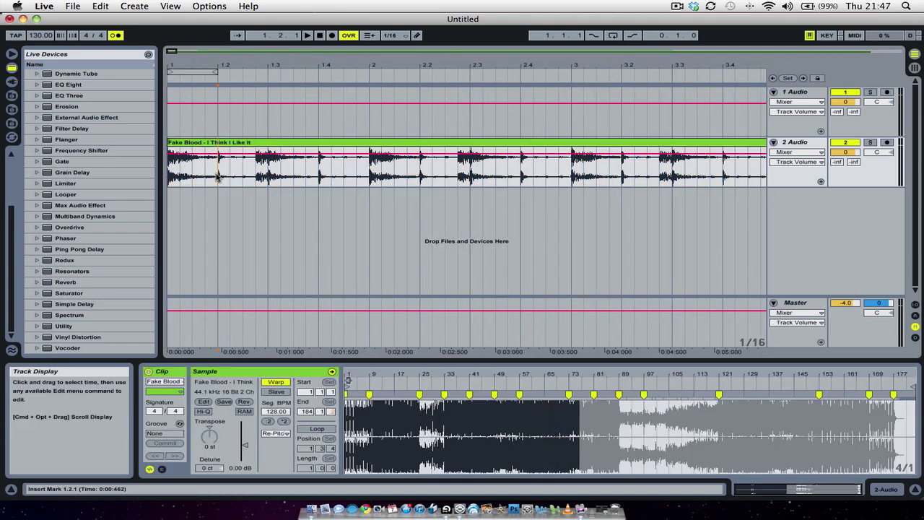
left_click(216, 177)
key("super+e")
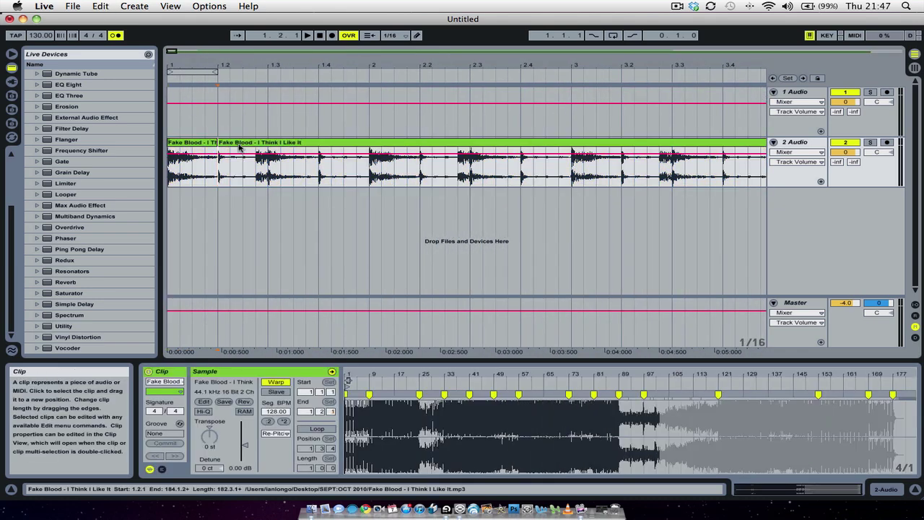
left_click(240, 144)
key("Delete")
left_click_drag(173, 76, 173, 65)
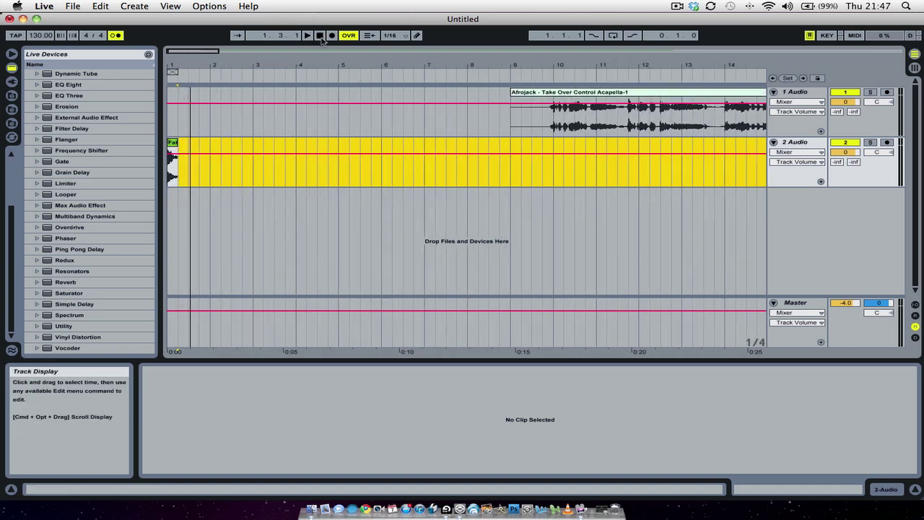
left_click(309, 36)
key("space")
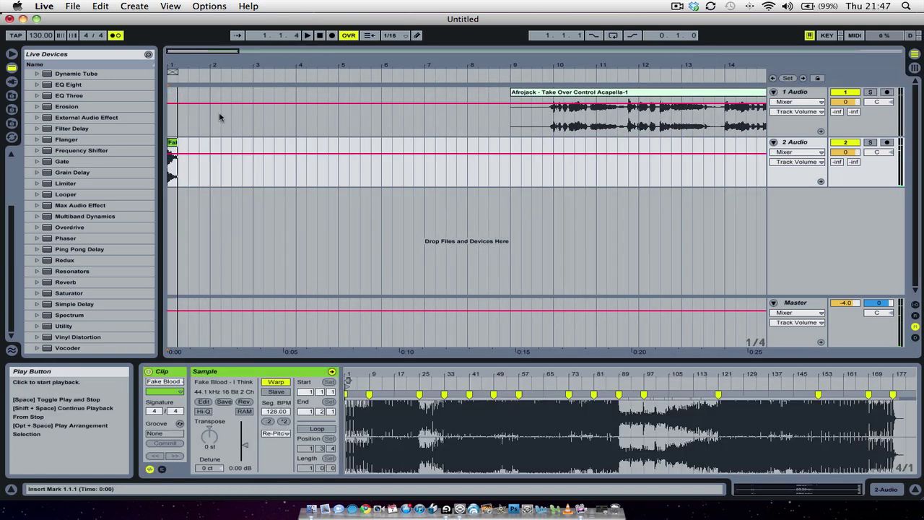
Duplicate the one-beat Fake Blood kick repeatedly until the copies fill track 2 from bar 1 up to bar 9
left_click(174, 145)
left_click_drag(176, 142, 176, 142)
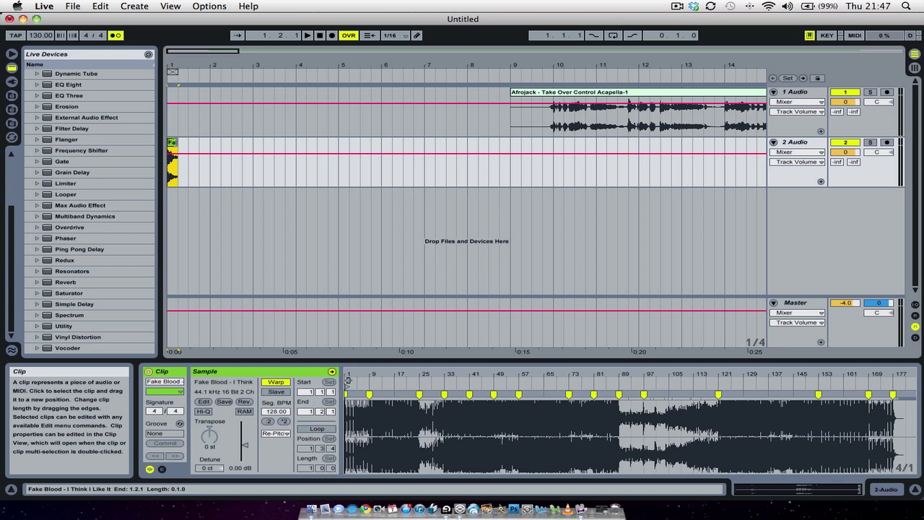
key("super+d")
key("super+d")
key("super+d")
key("super+d")
key("super+d")
key("super+d")
key("super+d")
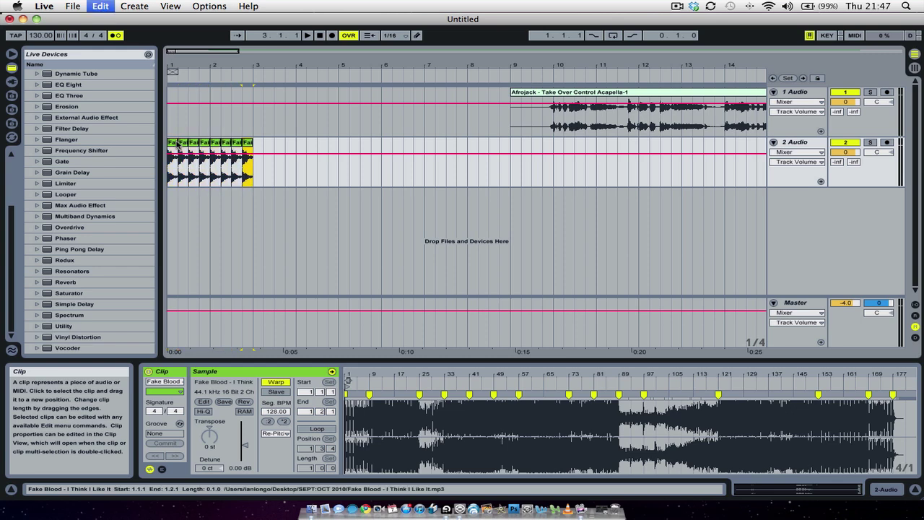
key("super+d")
key("super+d")
key("super+d")
key("super+d")
key("super+d")
key("super+d")
key("super+d")
key("super+d")
key("super+d")
key("super+d")
key("super+d")
key("super+d")
key("super+d")
key("super+d")
key("super+d")
key("super+d")
key("super+d")
key("super+d")
key("super+d")
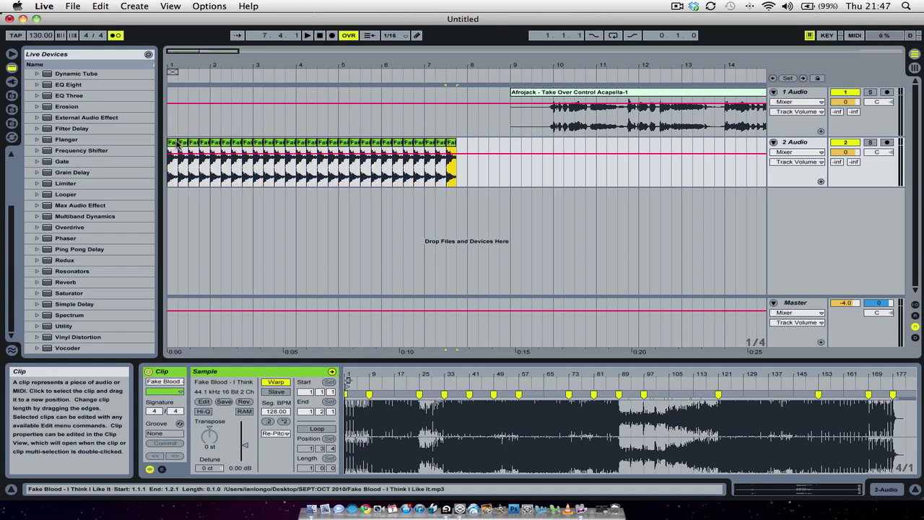
key("super+d")
key("super+d")
key("super+d")
key("super+d")
key("super+d")
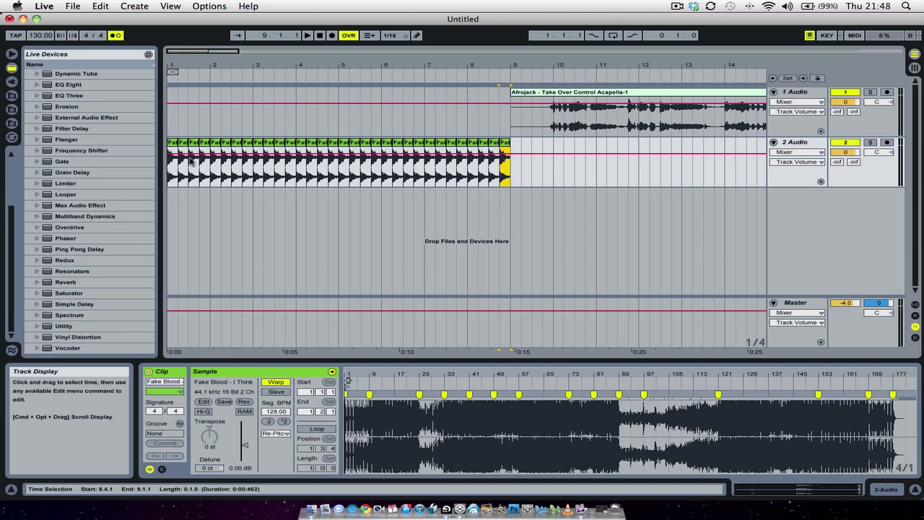
Play back the kick intro on track 2 from the start of the arrangement, including its transition into the acapella
left_click_drag(458, 66, 457, 108)
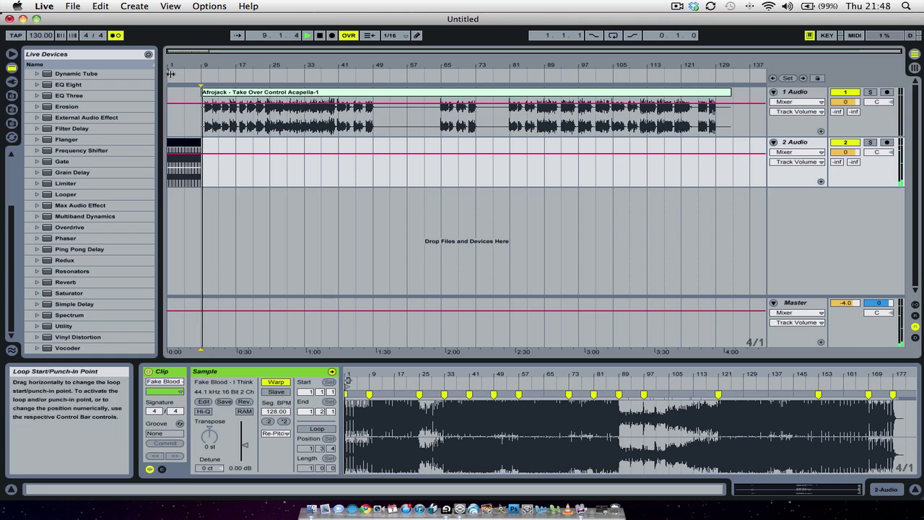
left_click(307, 35)
left_click(184, 67)
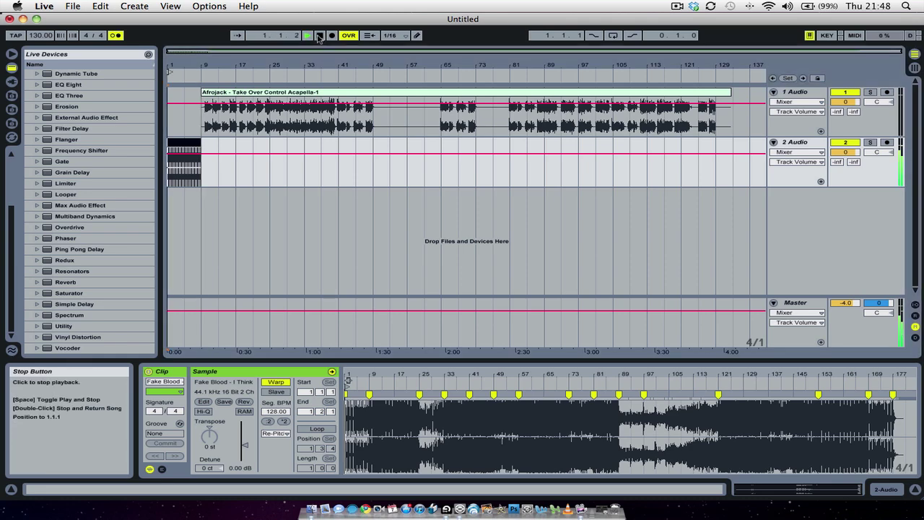
left_click_drag(184, 67, 304, 267)
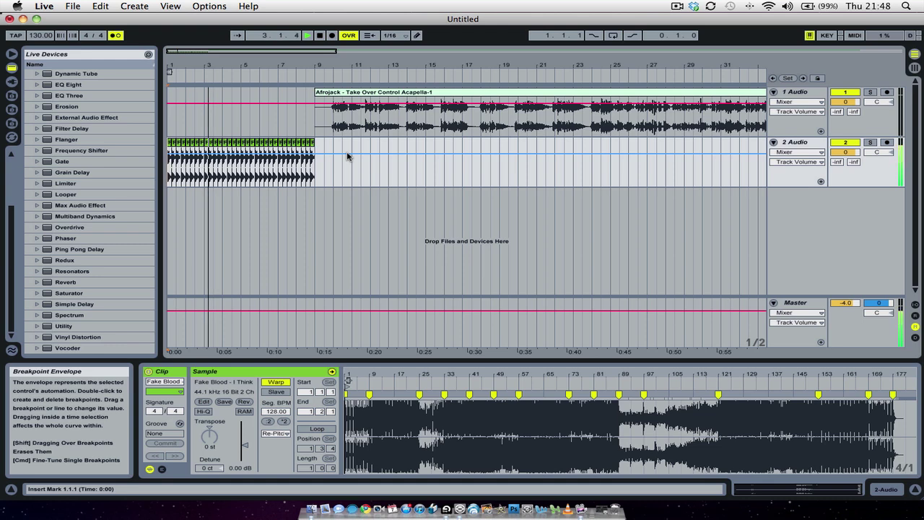
key("space")
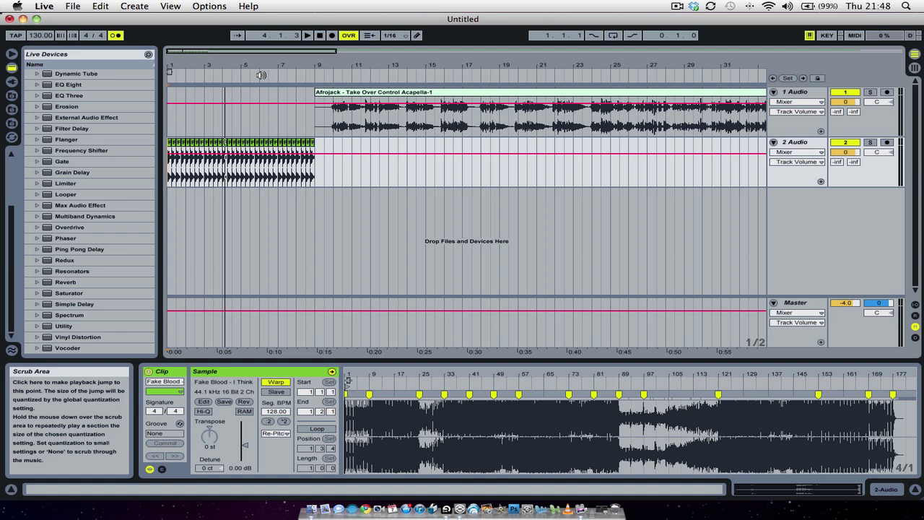
Copy all the intro kick clips on track 2 and paste them at bar 129 as an outro
left_click_drag(325, 148, 169, 148)
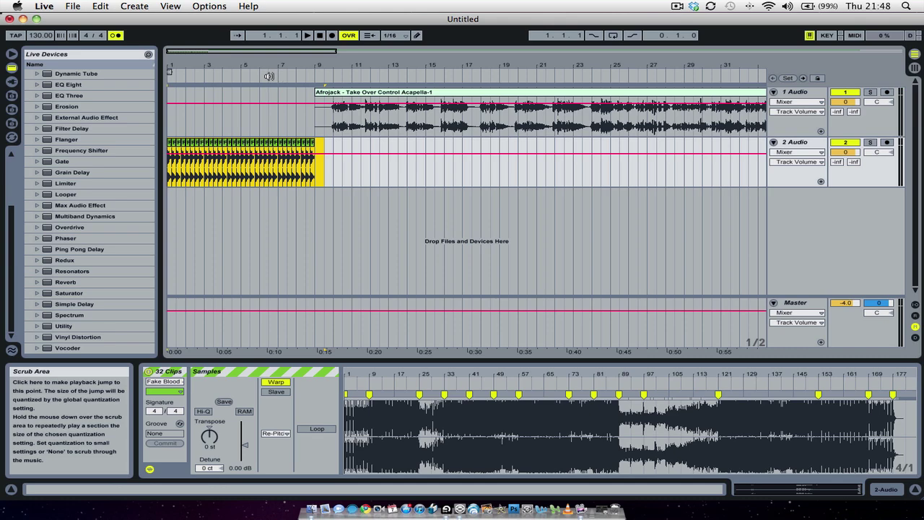
left_click_drag(312, 69, 312, 33)
left_click(184, 145)
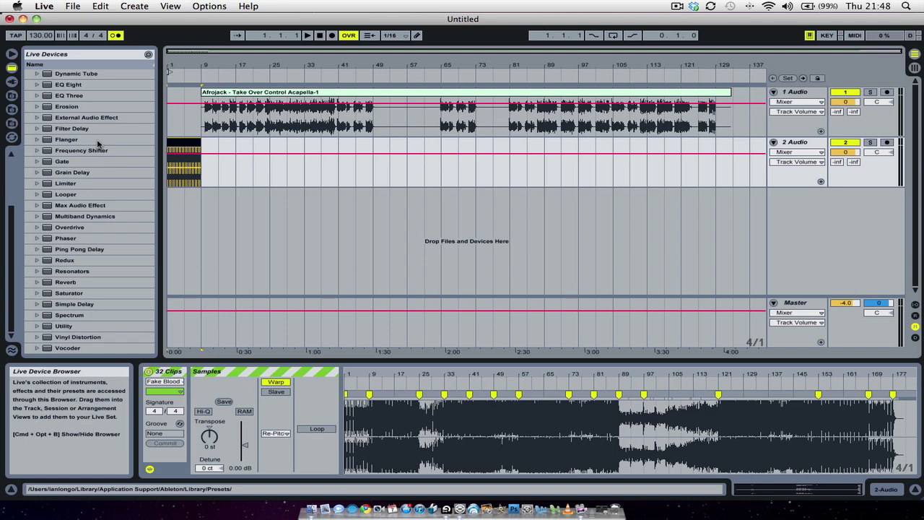
left_click(716, 154)
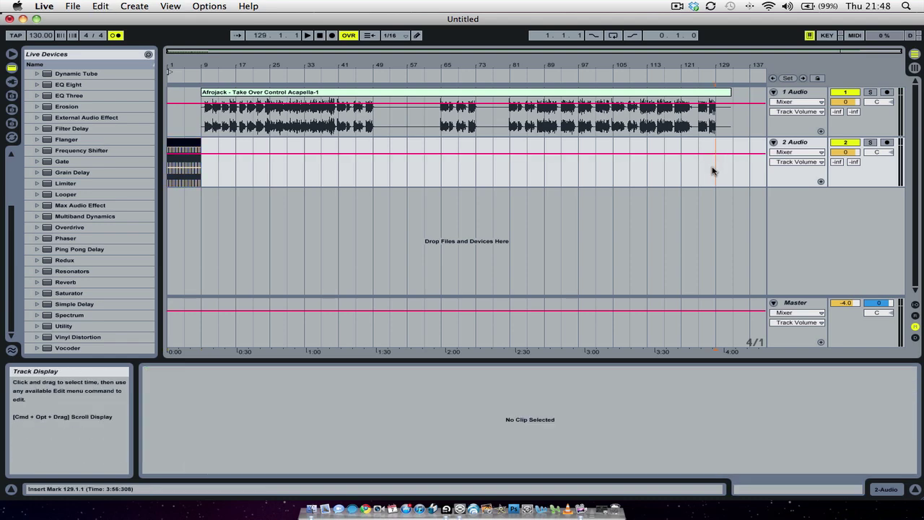
key("super+v")
Play back the end of the acapella around bar 129 to check its transition into the outro kicks
mouse_move(728, 66)
left_mouse_down()
mouse_move(728, 94)
mouse_move(712, 61)
left_mouse_up()
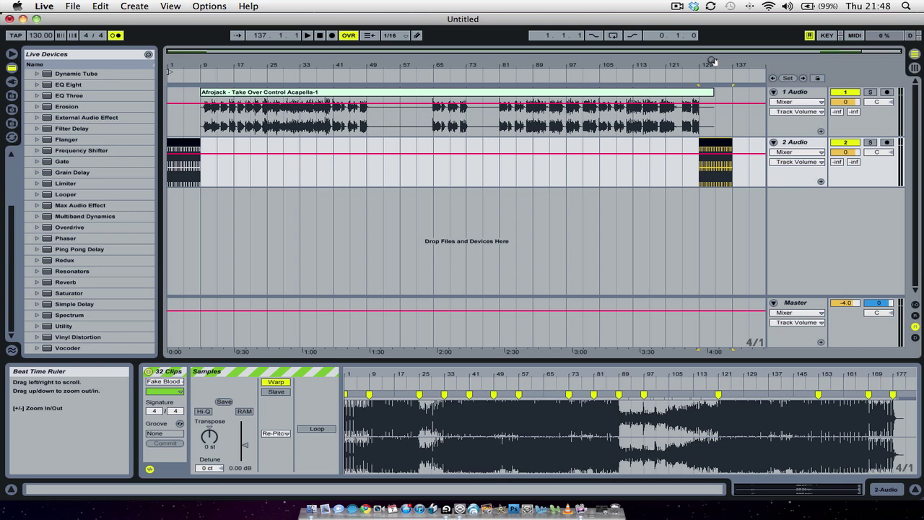
left_click_drag(697, 69, 704, 75)
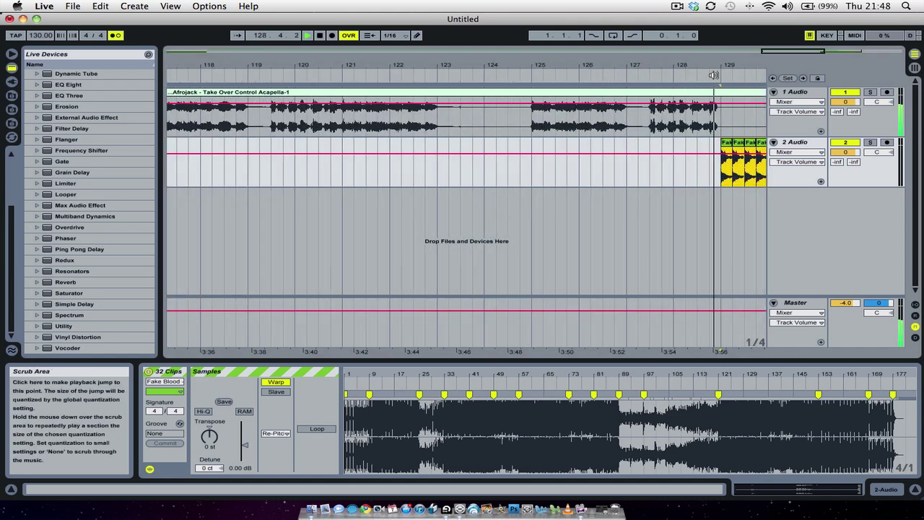
key("space")
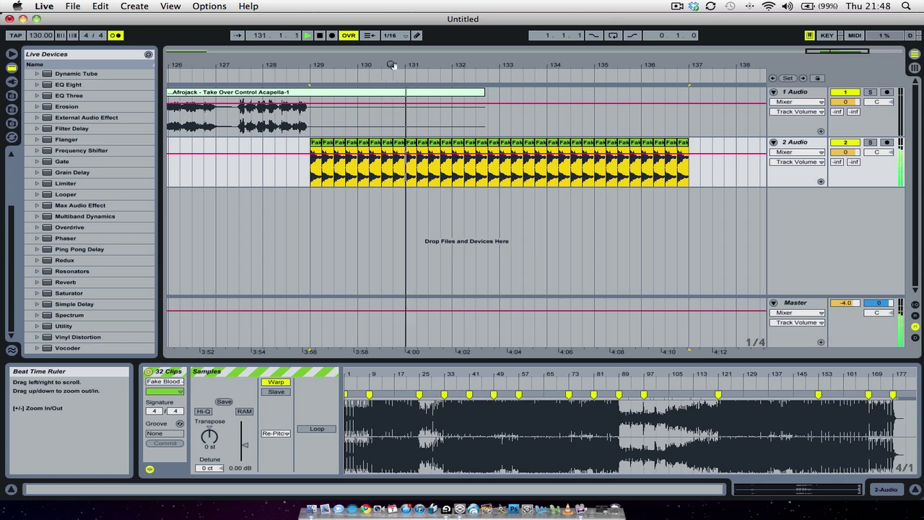
key("space")
left_click_drag(390, 65, 514, 77)
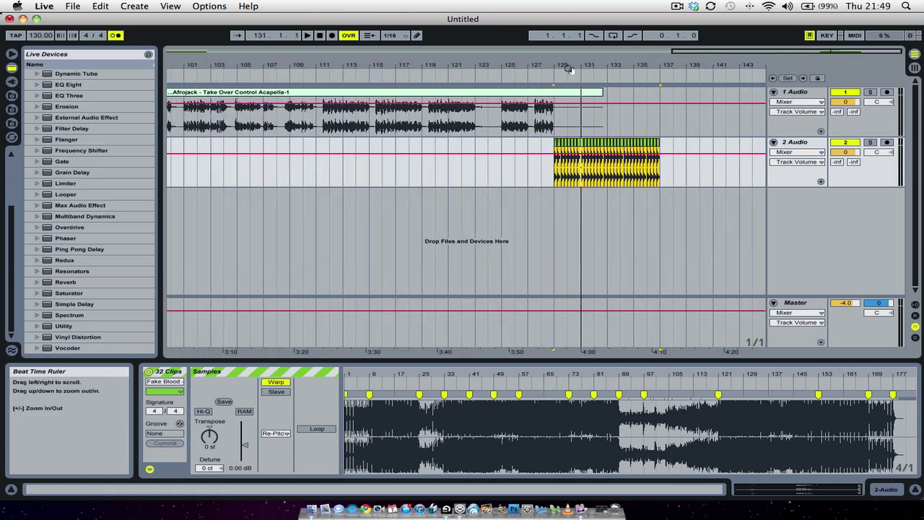
left_click(500, 73)
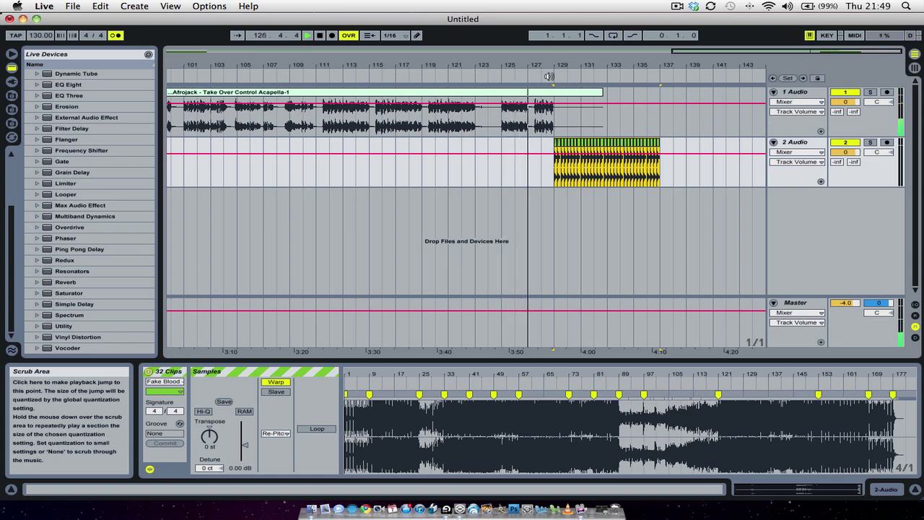
left_click_drag(564, 65, 564, 76)
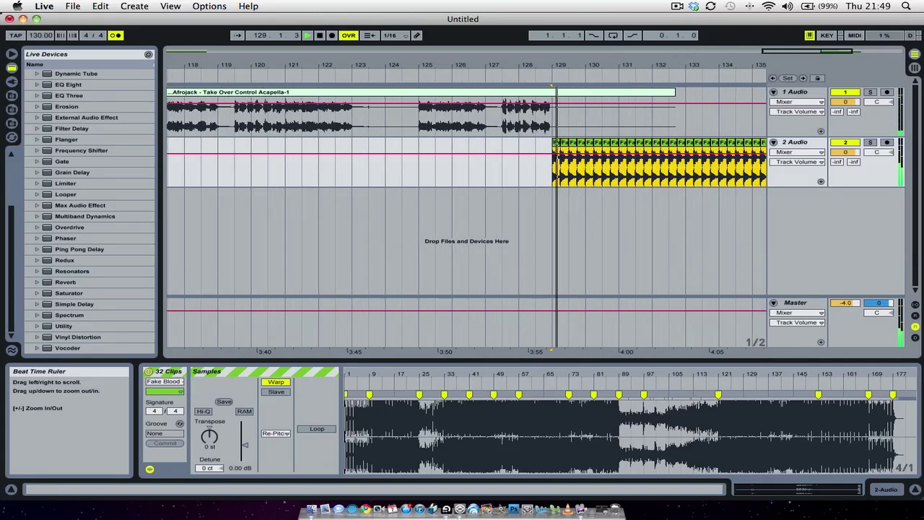
left_click_drag(600, 70, 168, 70)
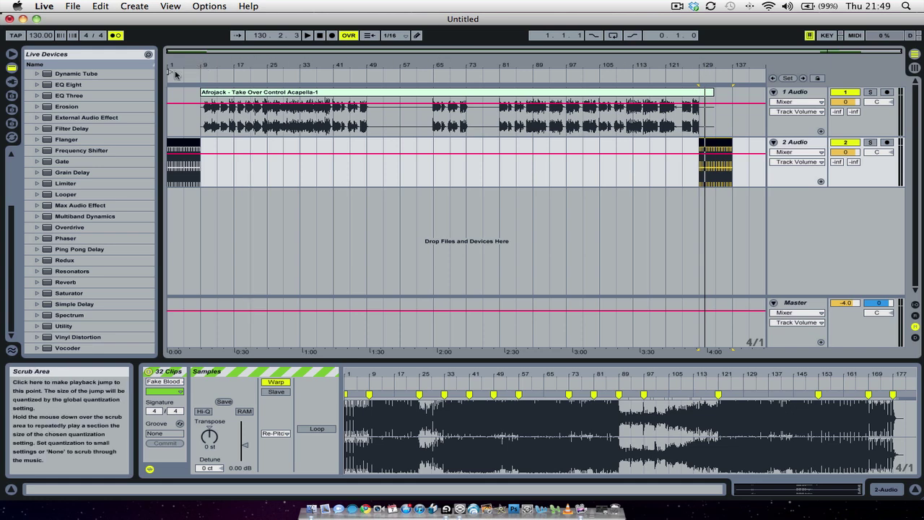
Select the arrangement from 1.1.1 to 137.1.1 and render it to the TRAKTOR ACAPELLAS folder as "TOC acapella"
mouse_move(171, 72)
left_mouse_down()
mouse_move(732, 71)
mouse_move(737, 151)
mouse_move(738, 65)
left_mouse_up()
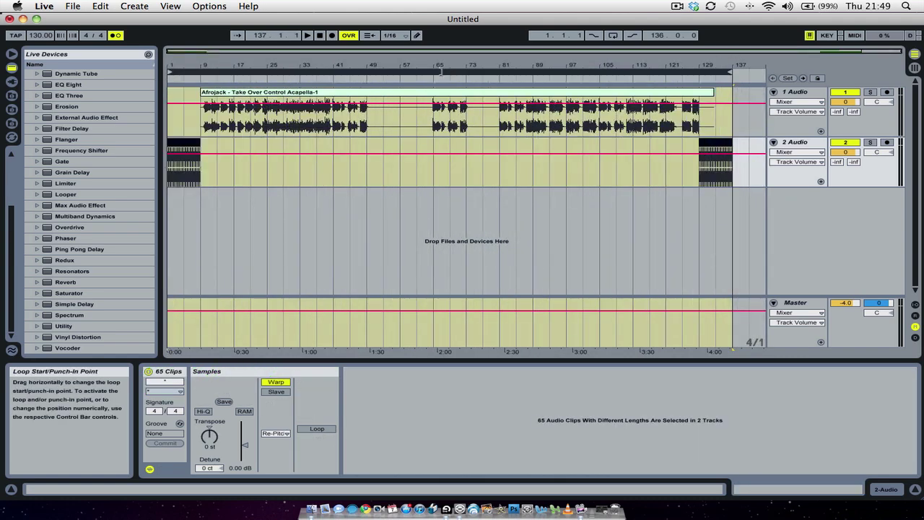
key("super+shift+r")
left_click(442, 367)
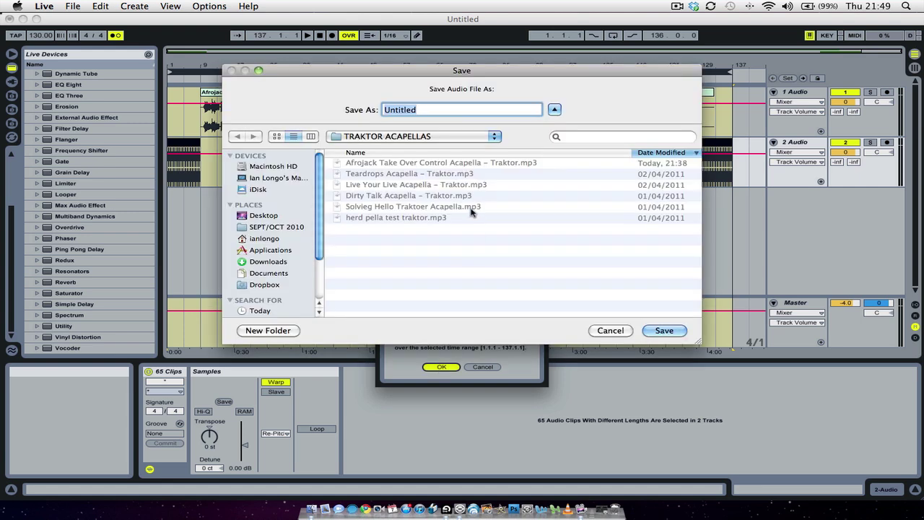
type("TOC acapella")
key("Return")
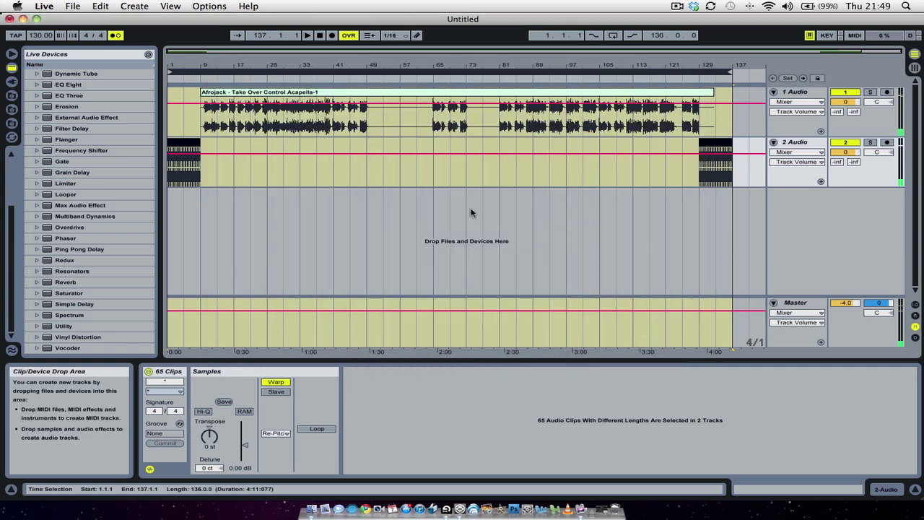
Clear the arrangement selection and switch to TwistedWave
left_click(389, 233)
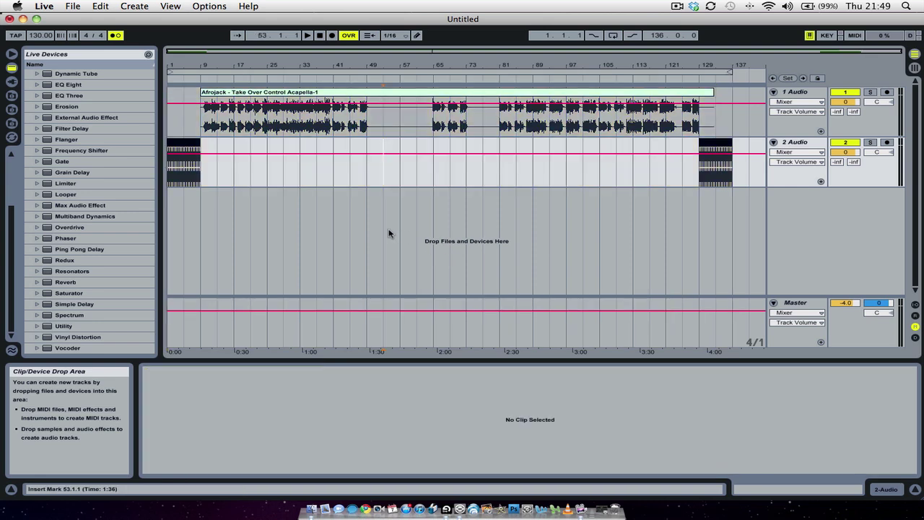
left_click(468, 502)
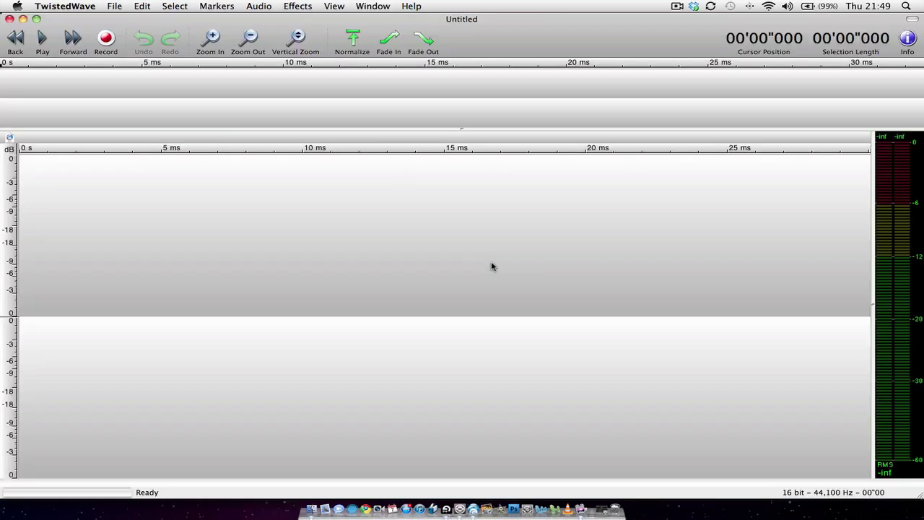
Open TOC acapella.wav from the TRAKTOR ACAPELLAS folder on the Desktop in TwistedWave
left_click(311, 508)
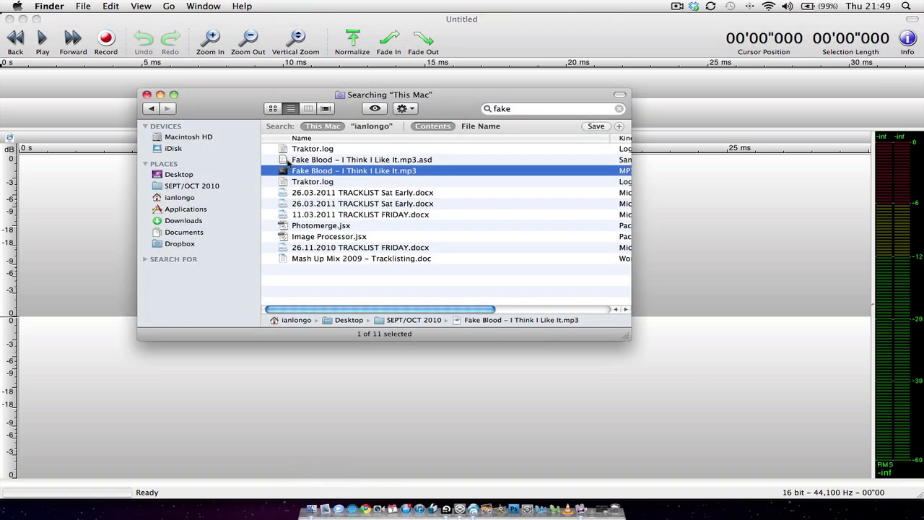
left_click(180, 175)
double_click(321, 134)
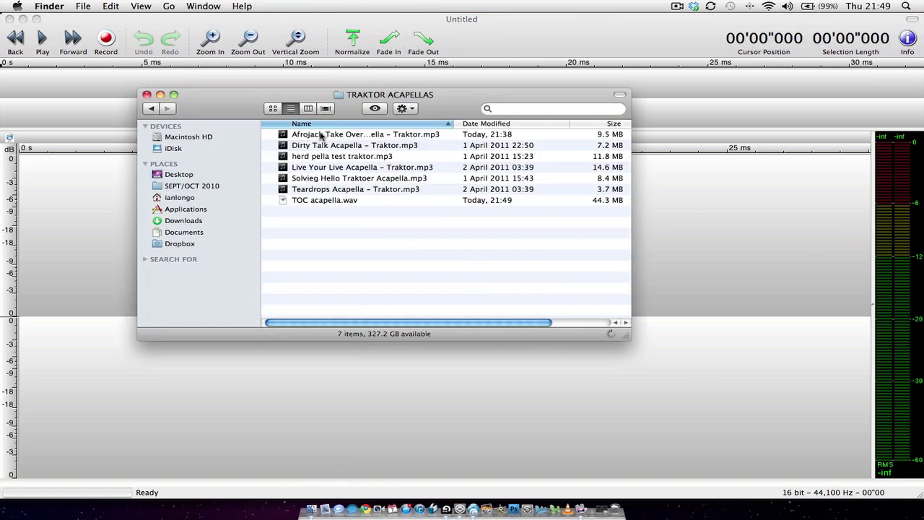
left_click_drag(318, 200, 318, 395)
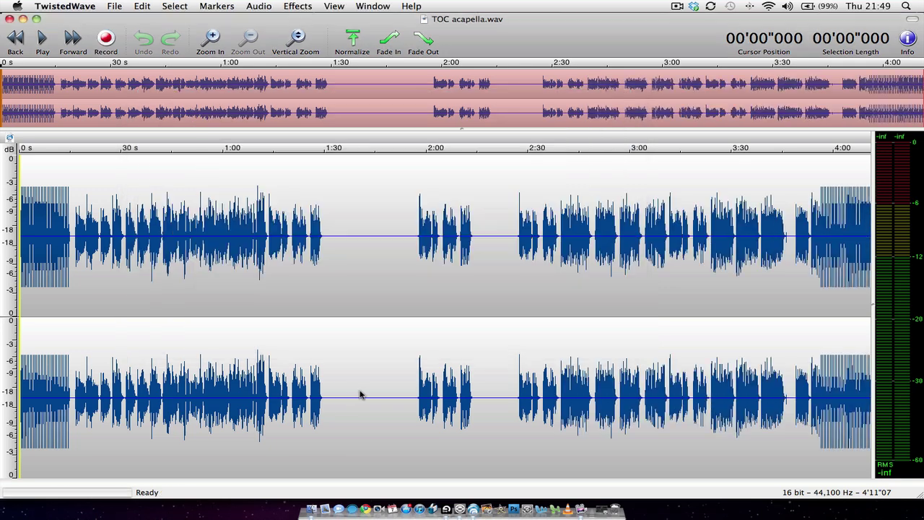
Select the entire TOC acapella waveform and normalize it to 0 dB
double_click(259, 293)
left_click(353, 38)
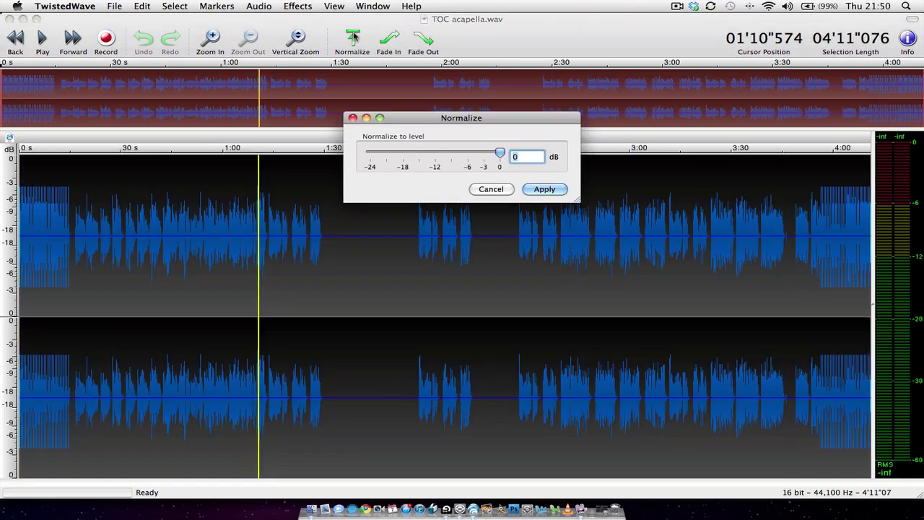
left_click(544, 188)
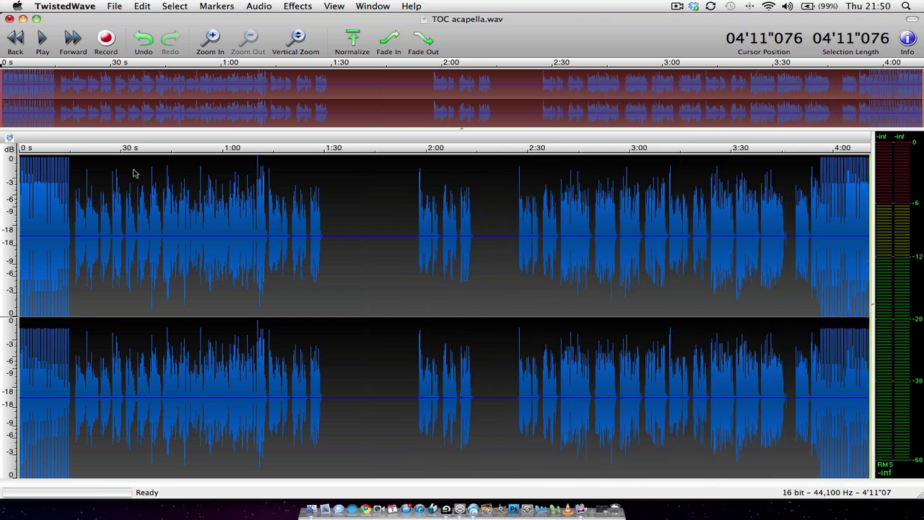
Export the normalized audio as a 320 kbps MP3 named "TOC acapella" in the TRAKTOR ACAPELLAS folder
key("super+shift+s")
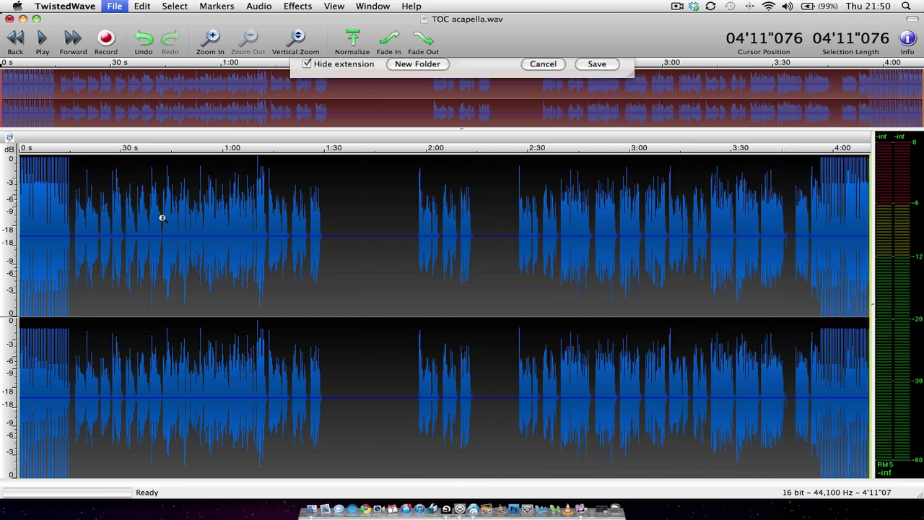
left_click(461, 247)
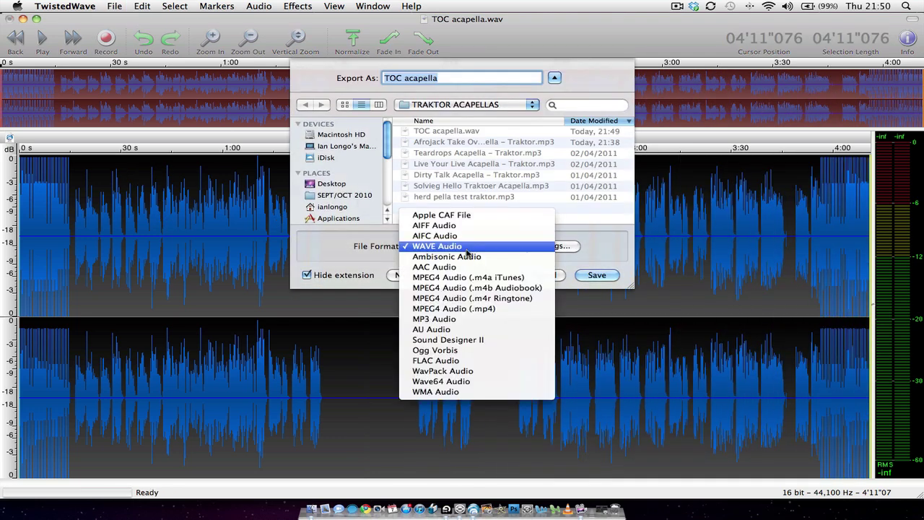
left_click(462, 319)
left_click(543, 246)
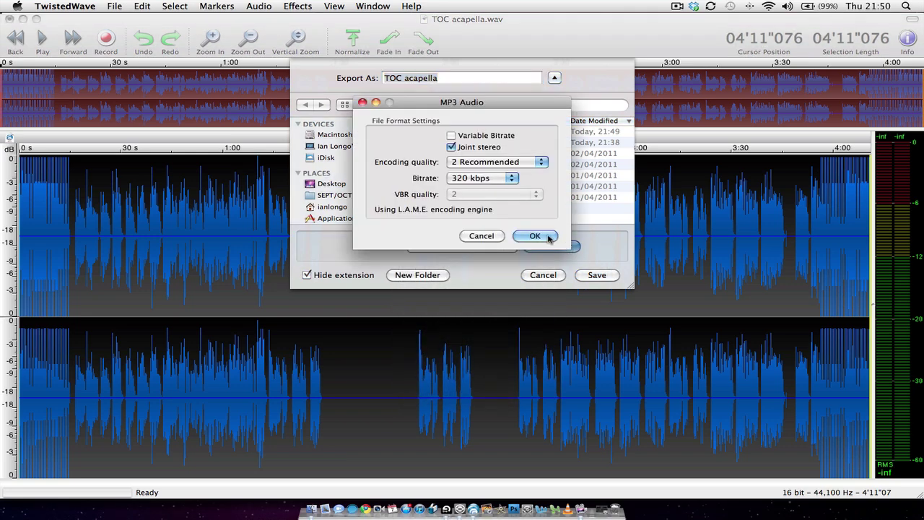
left_click(534, 236)
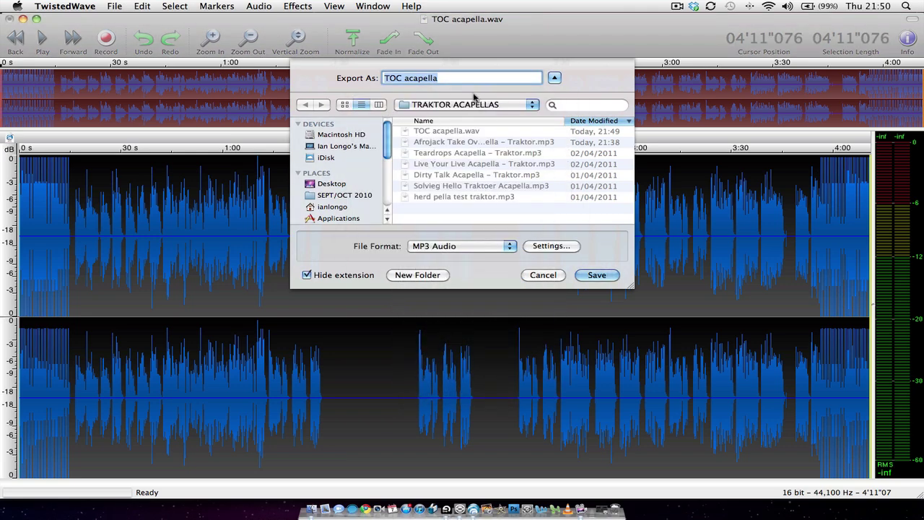
left_click(595, 275)
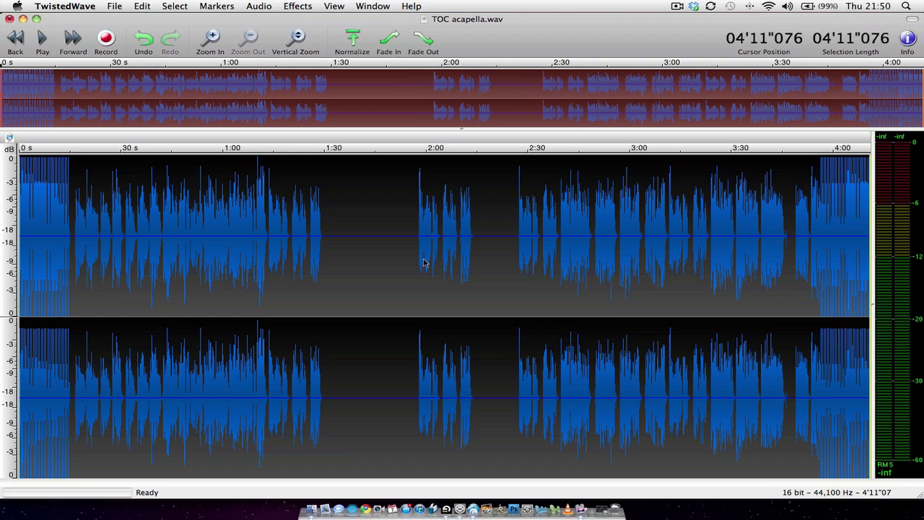
Quit TwistedWave and switch to the ACAPELLAS playlist in Traktor, selecting the existing Afrojack Take Over Control acapella
left_click(368, 278)
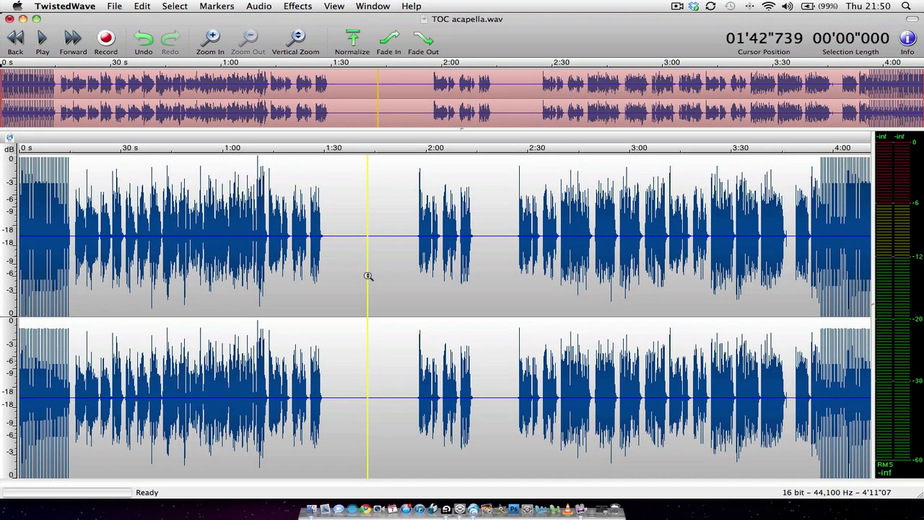
key("super+q")
left_click(426, 116)
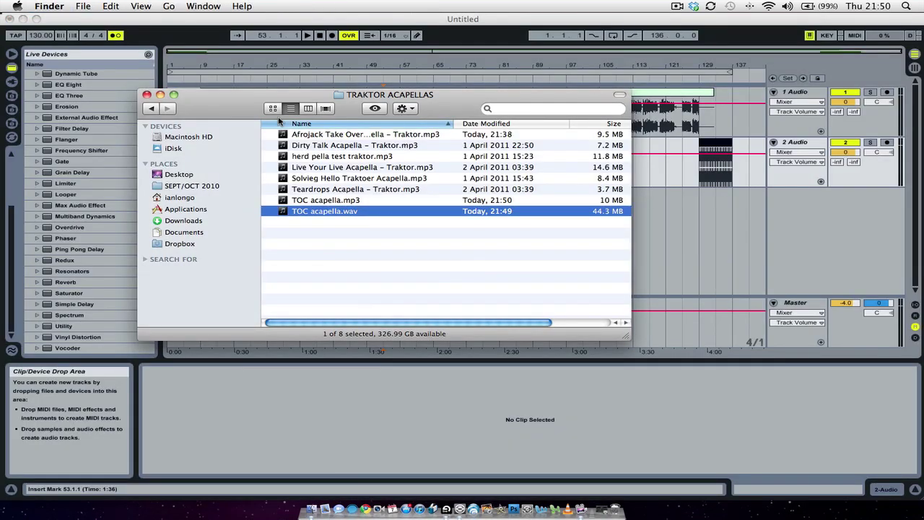
left_click(147, 94)
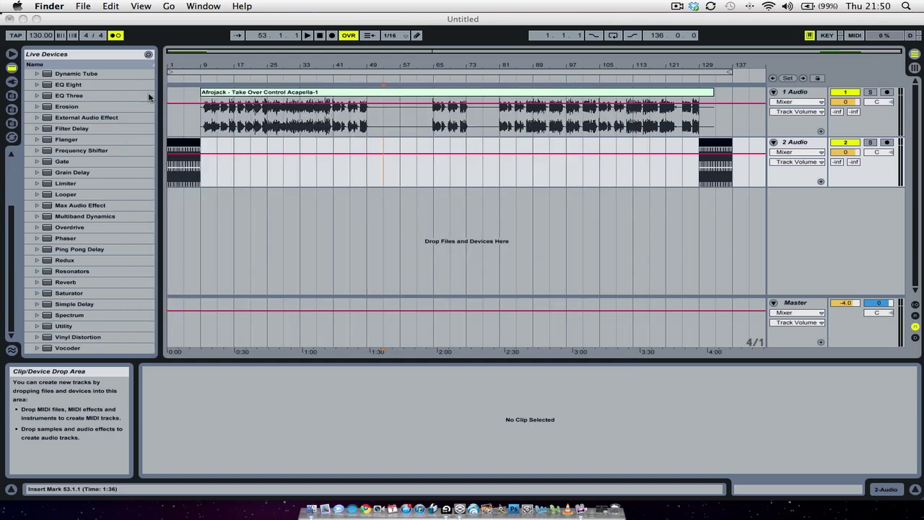
left_click(598, 509)
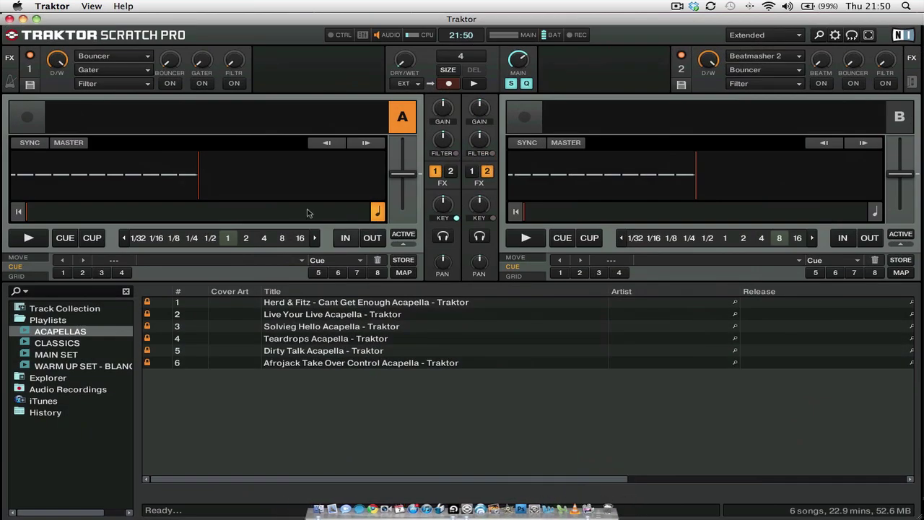
left_click(300, 363)
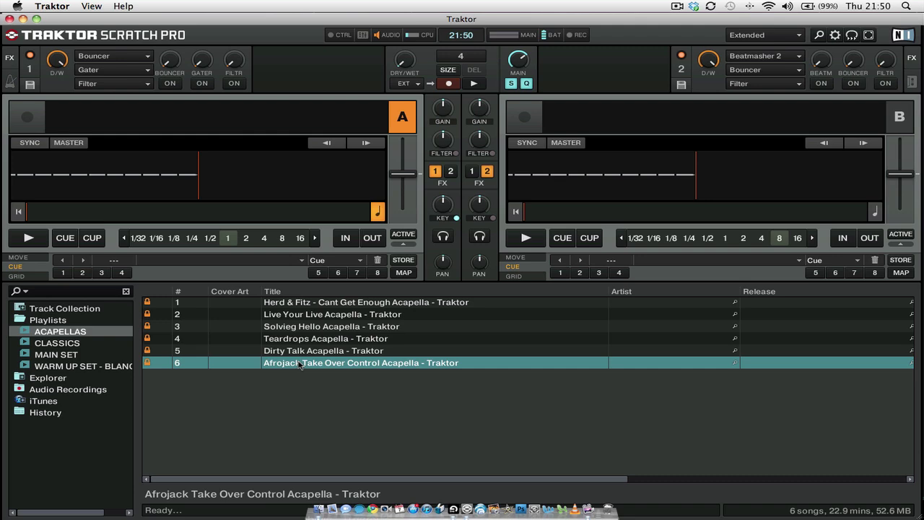
Open the TRAKTOR ACAPELLAS folder from the Desktop in Finder and move TOC acapella.wav to the Trash
left_click(318, 510)
left_click(200, 186)
left_click(180, 175)
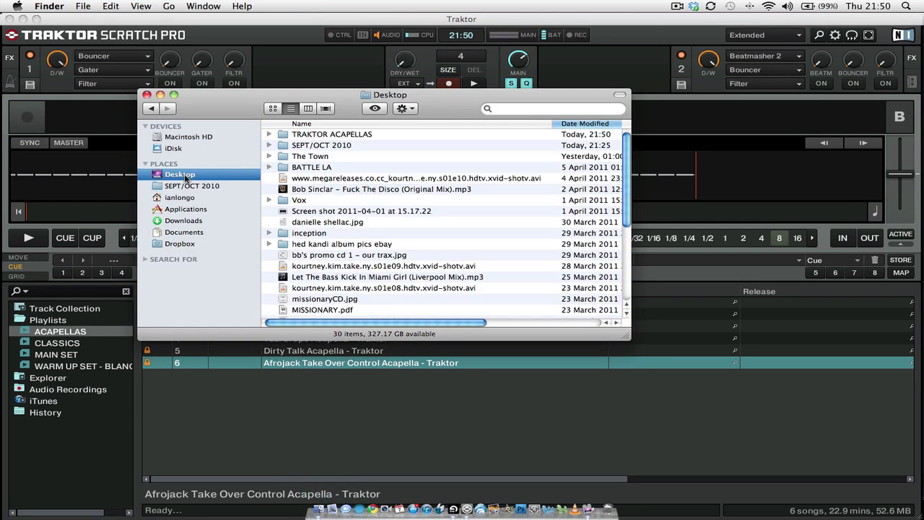
left_click(326, 135)
double_click(327, 136)
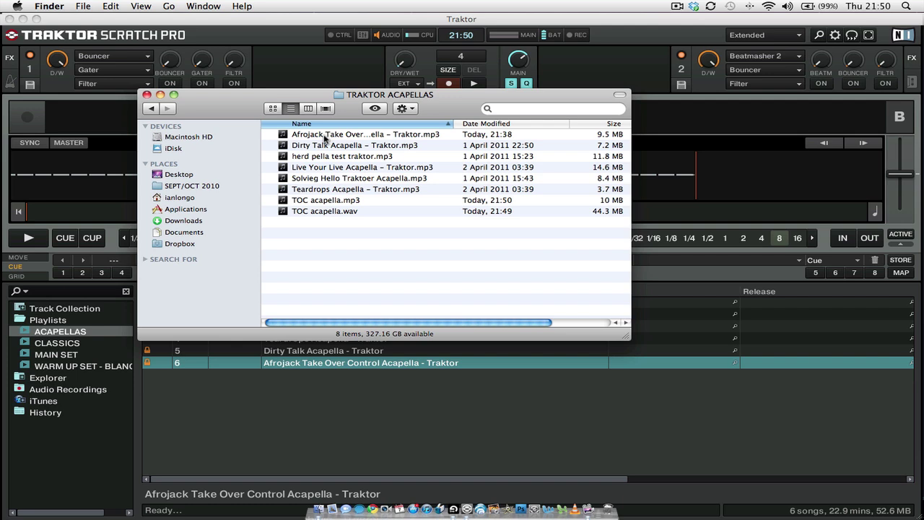
left_click(344, 212)
right_click(332, 211)
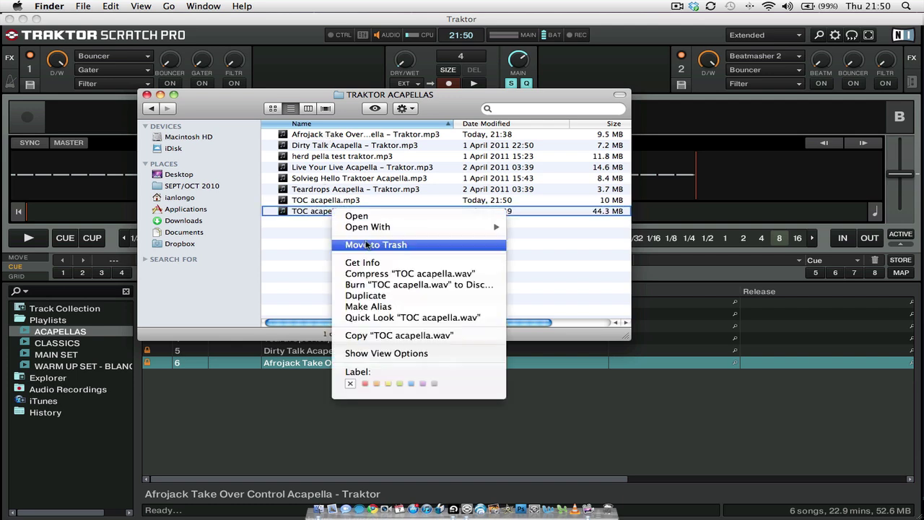
left_click(366, 244)
Add TOC acapella.mp3 from the folder to Traktor's ACAPELLAS playlist
left_click(316, 201)
left_click_drag(316, 200, 406, 439)
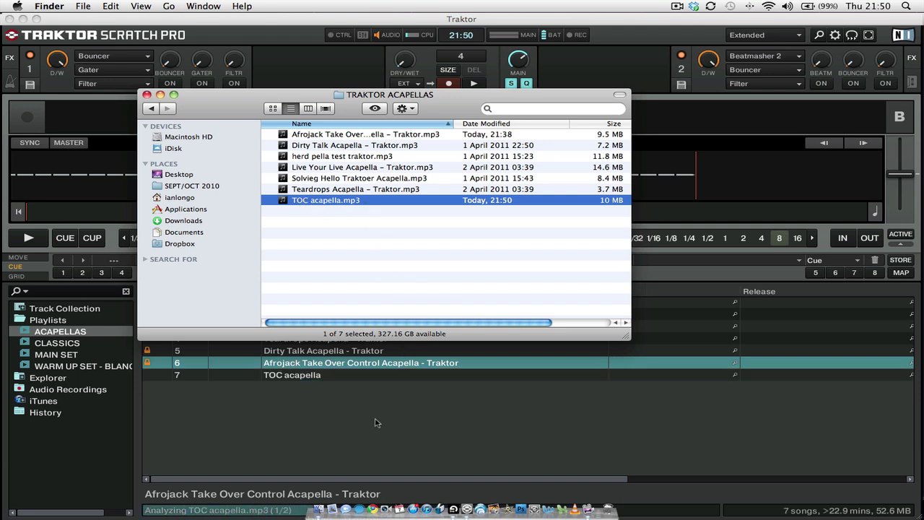
left_click(375, 422)
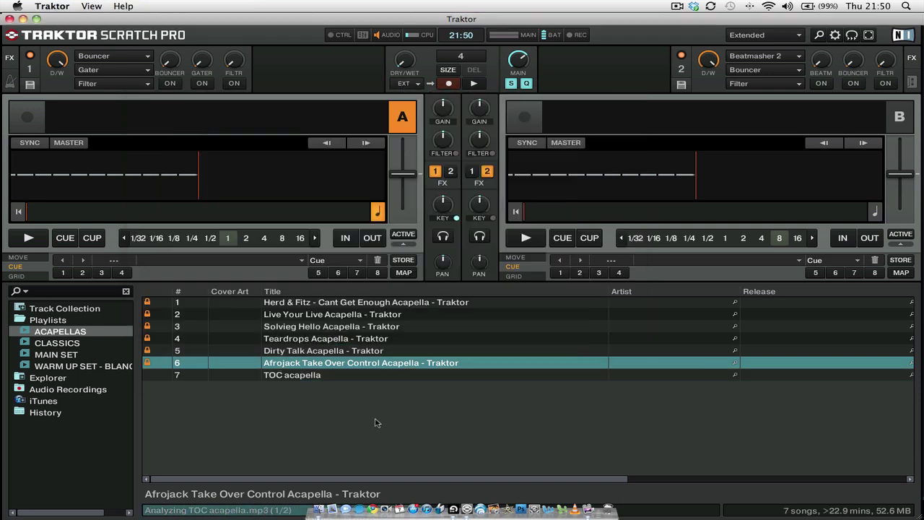
Load TOC acapella into deck A and inspect the beat grid marker against the start of the first kick
left_click(318, 375)
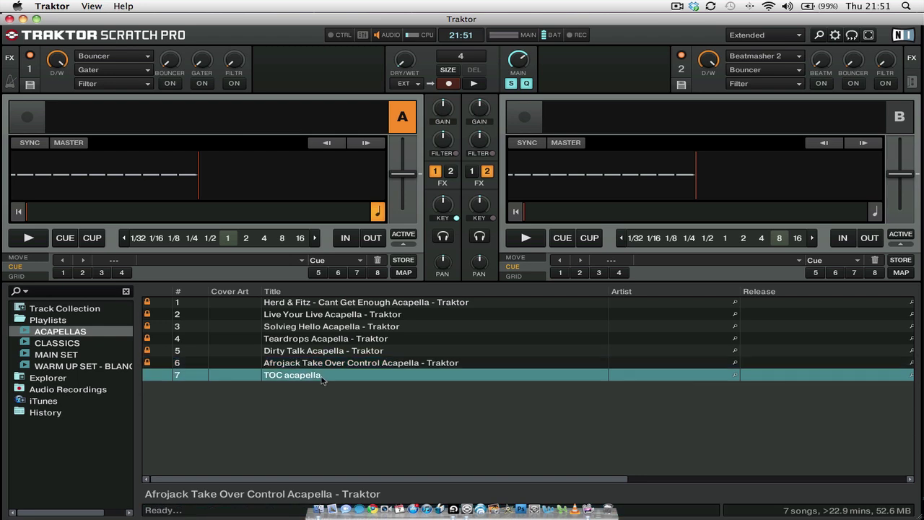
double_click(322, 377)
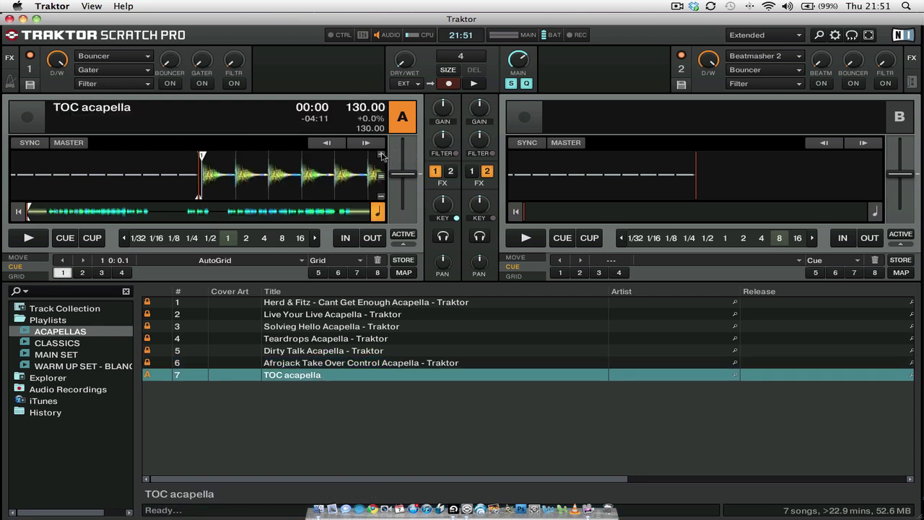
left_click(381, 155)
left_click(381, 154)
left_click(381, 154)
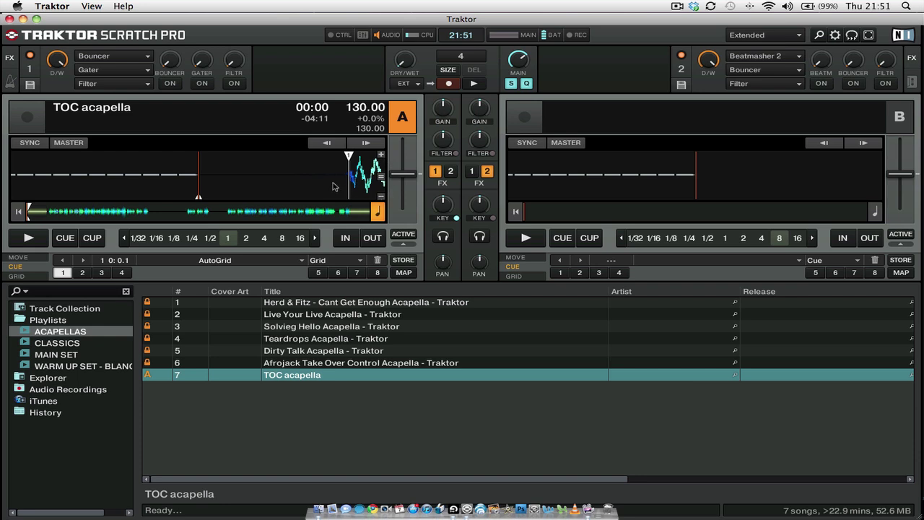
left_click_drag(281, 186, 171, 184)
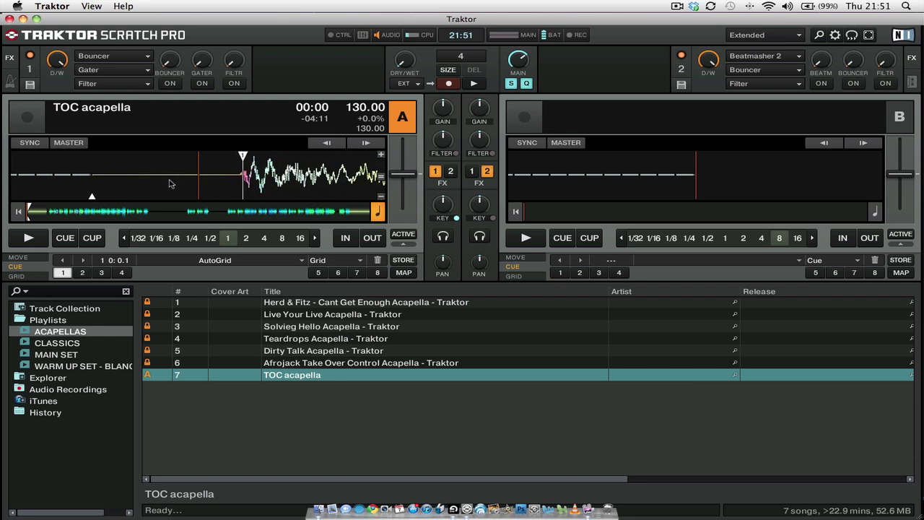
left_click(381, 156)
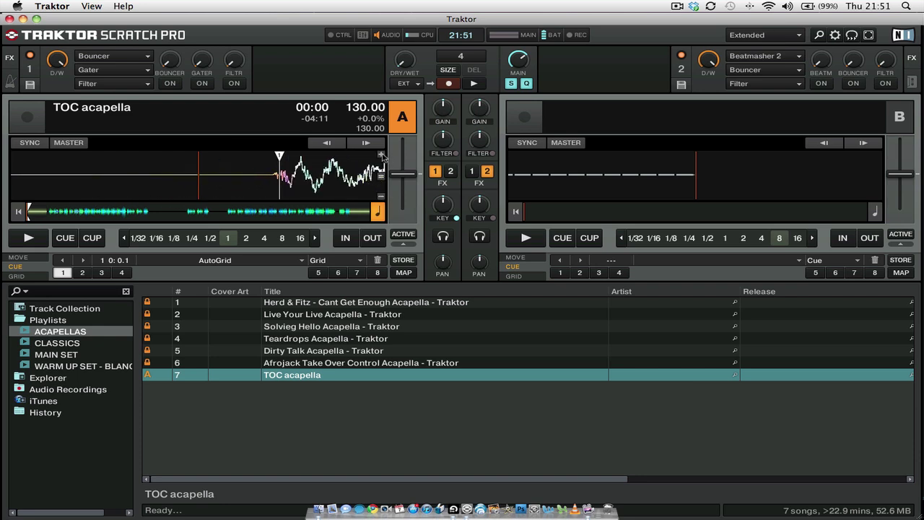
left_click(381, 195)
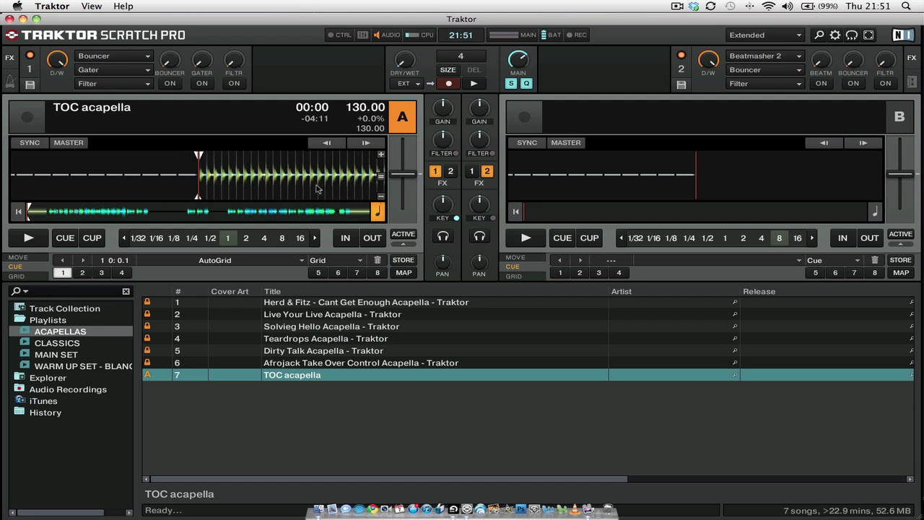
Show deck A's grid controls and play the kick intro in short bursts to check the beat grid
left_click(17, 277)
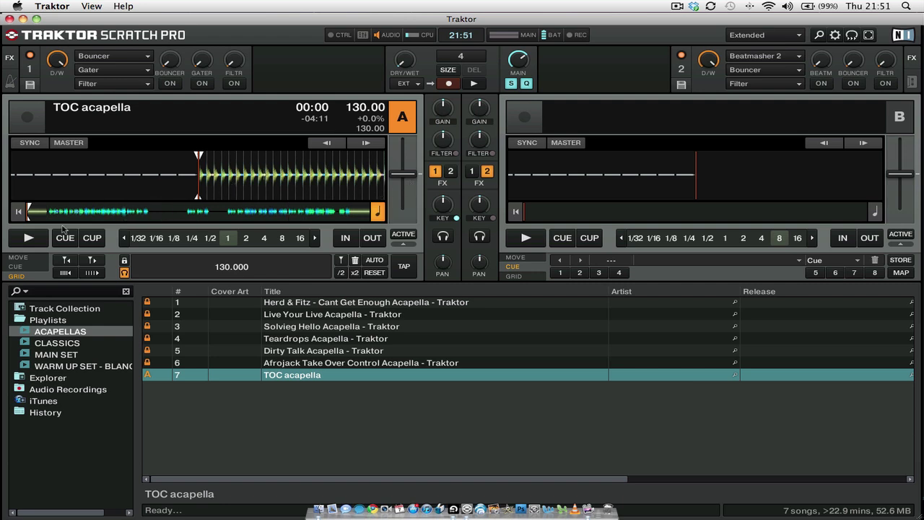
left_click(38, 245)
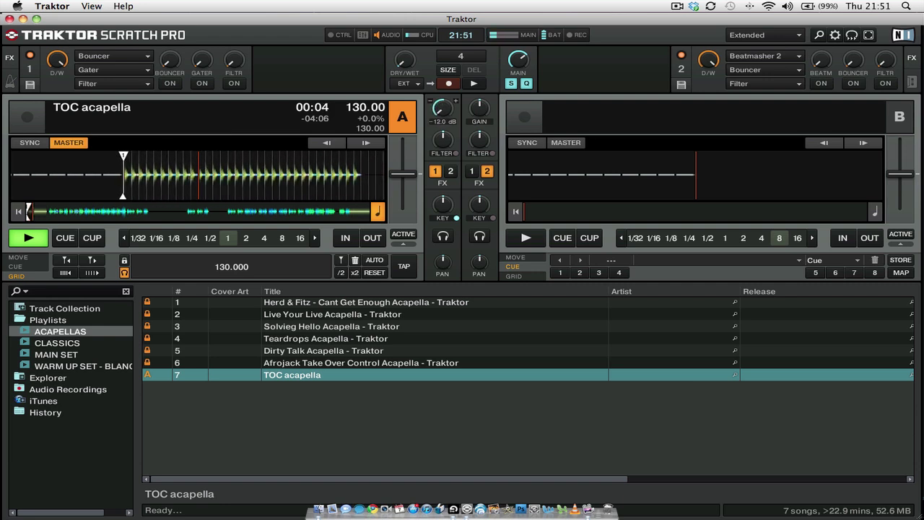
left_click(31, 238)
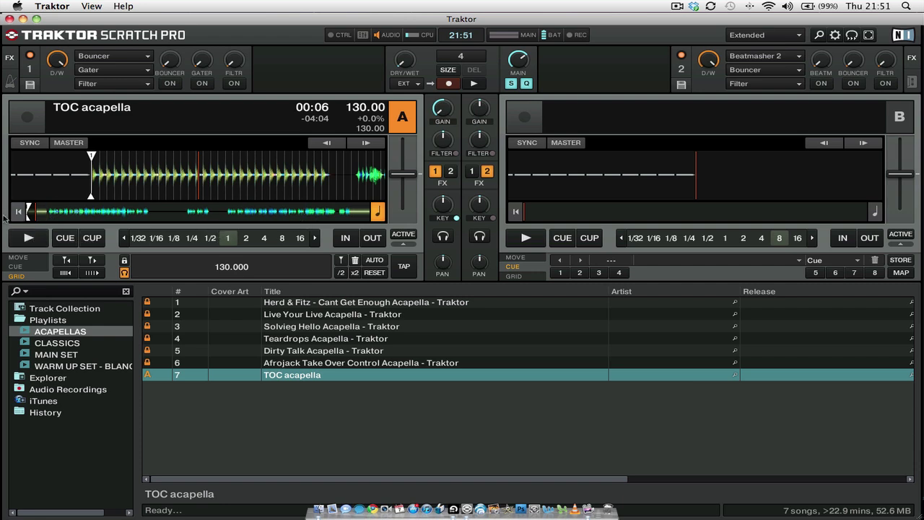
left_click(37, 238)
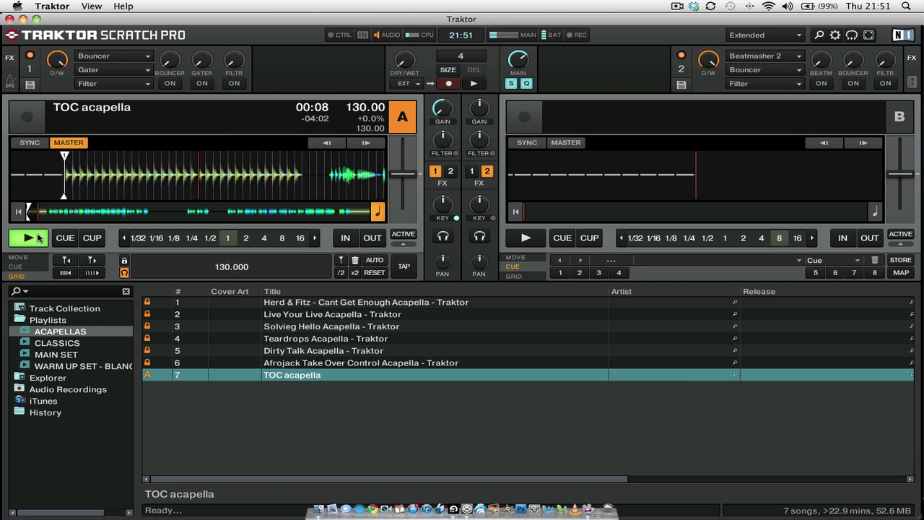
left_click(39, 238)
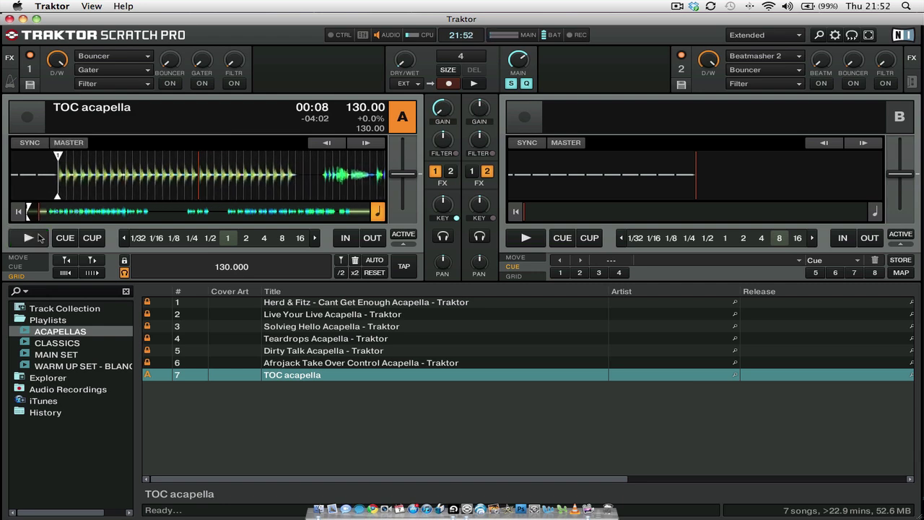
left_click(40, 239)
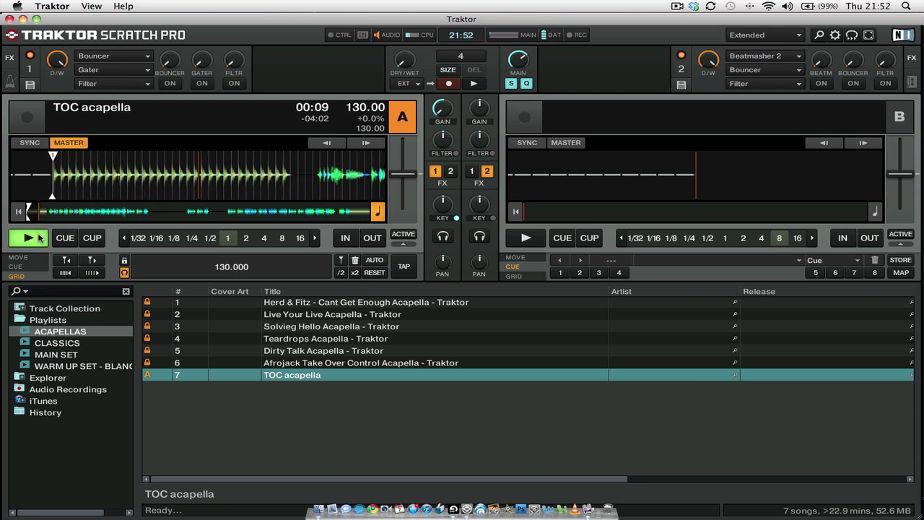
Adjust deck A's gain while the track plays into the vocals, and stop playback at about 0:39
mouse_move(442, 107)
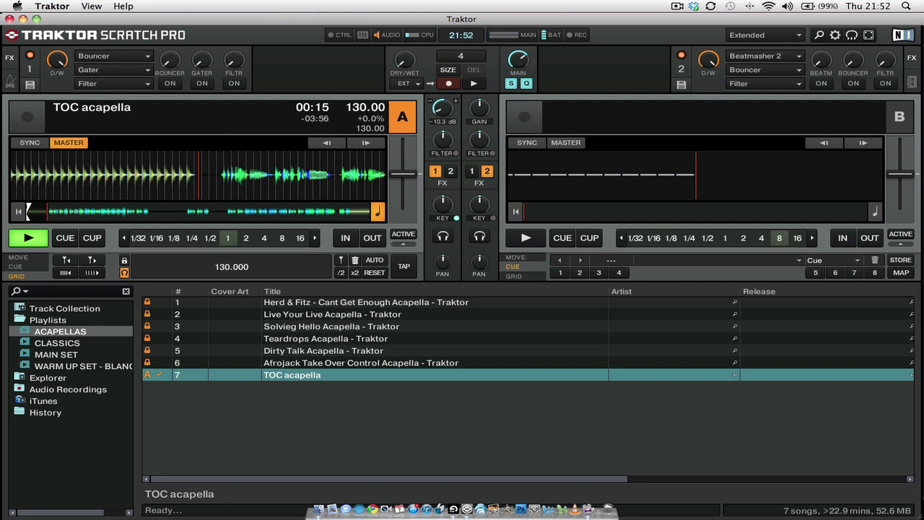
left_click_drag(443, 108, 443, 106)
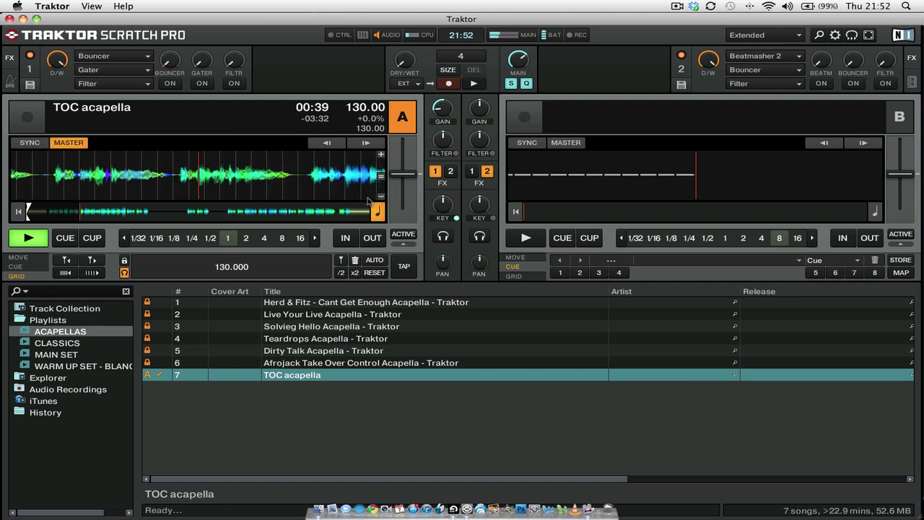
key("space")
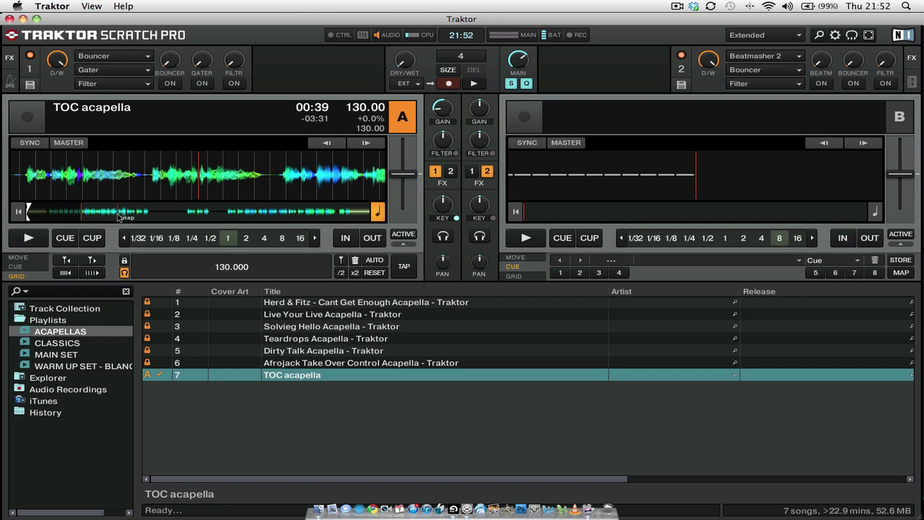
Skip through deck A's vocal sections and play from about 2:44 onward to check them against the beat grid
left_click(139, 217)
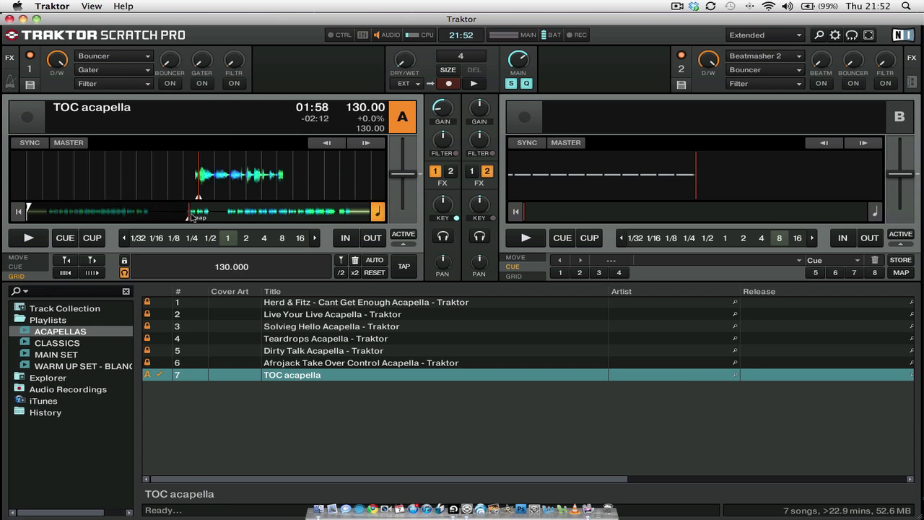
left_click(251, 218)
left_click(28, 238)
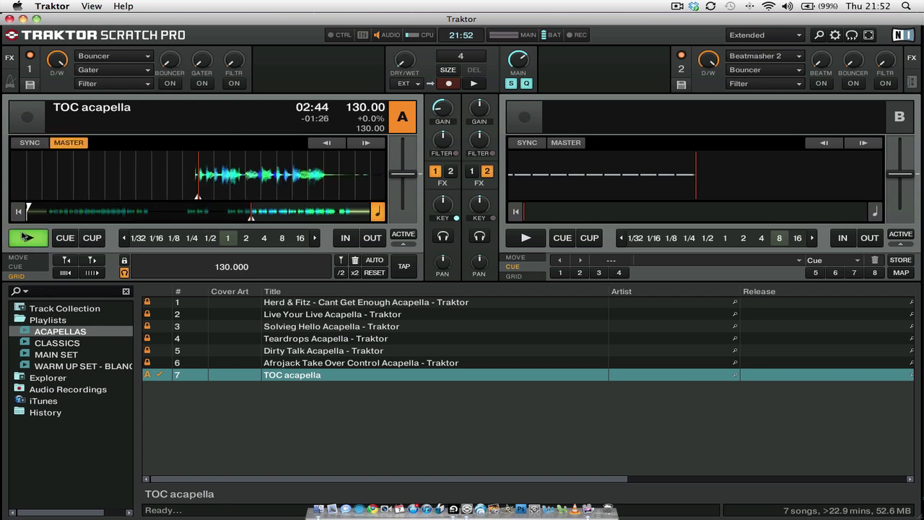
left_click(276, 217)
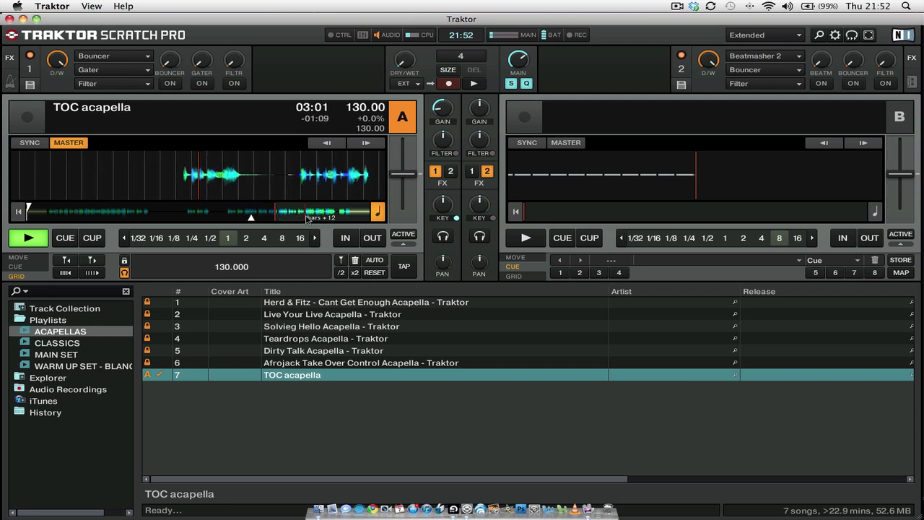
left_click(308, 217)
left_click(323, 218)
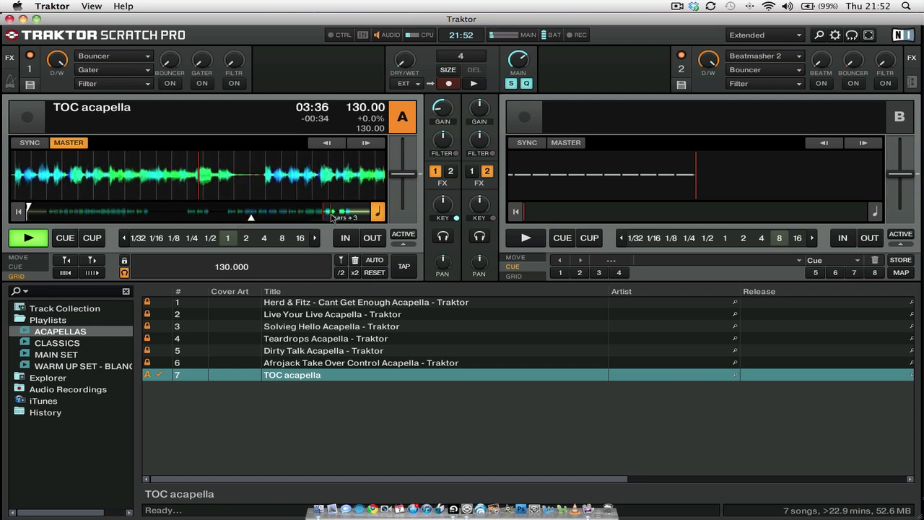
Play deck A from the last vocals into the kick outro to check its beat grid, and stop at about 3:59
left_click(333, 218)
left_click(343, 217)
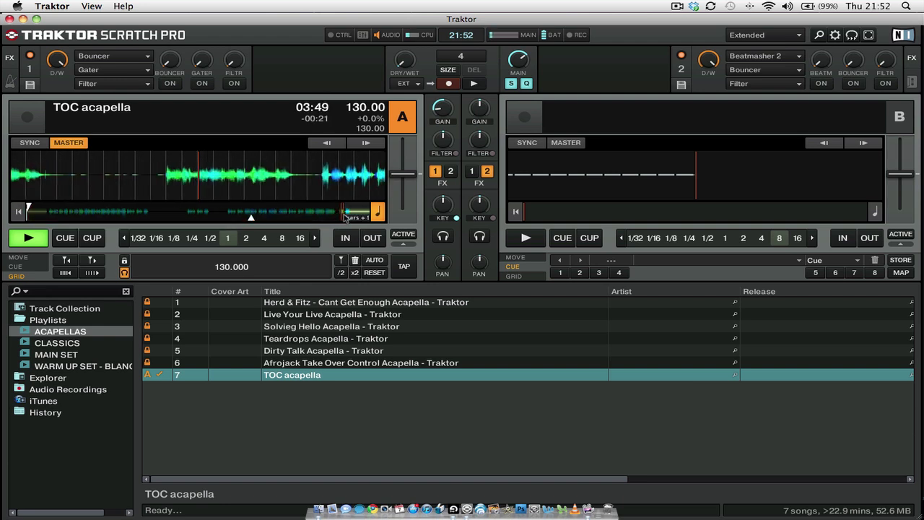
left_click(346, 218)
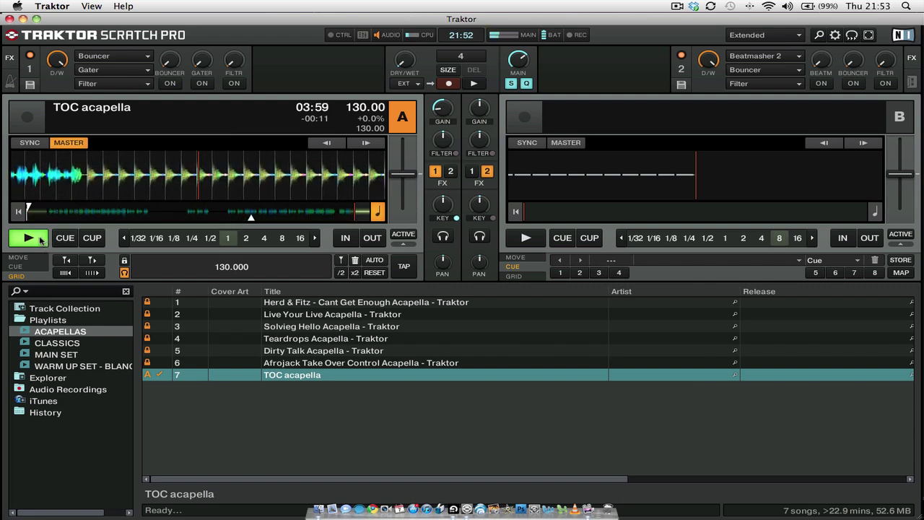
left_click(41, 240)
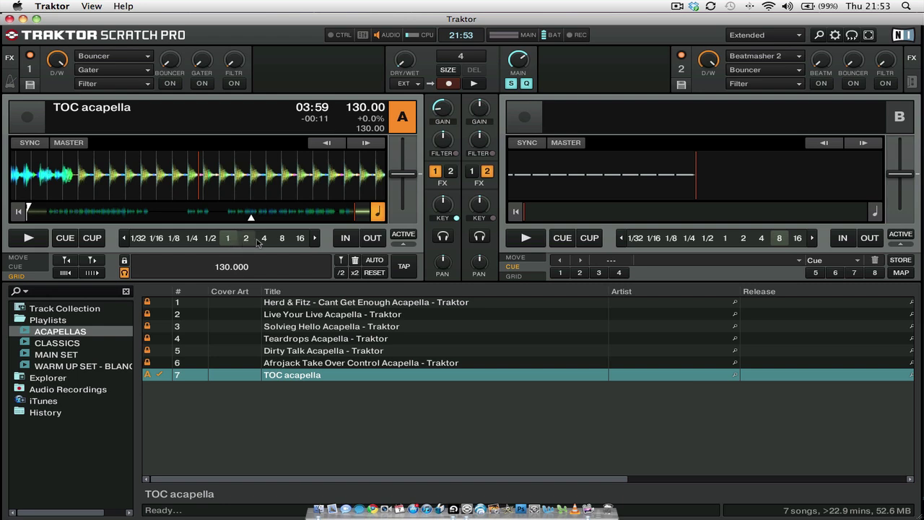
Zoom out deck A's waveform to inspect the kick outro's grid alignment, and return the playhead to the vocals at about 0:46
left_click(381, 196)
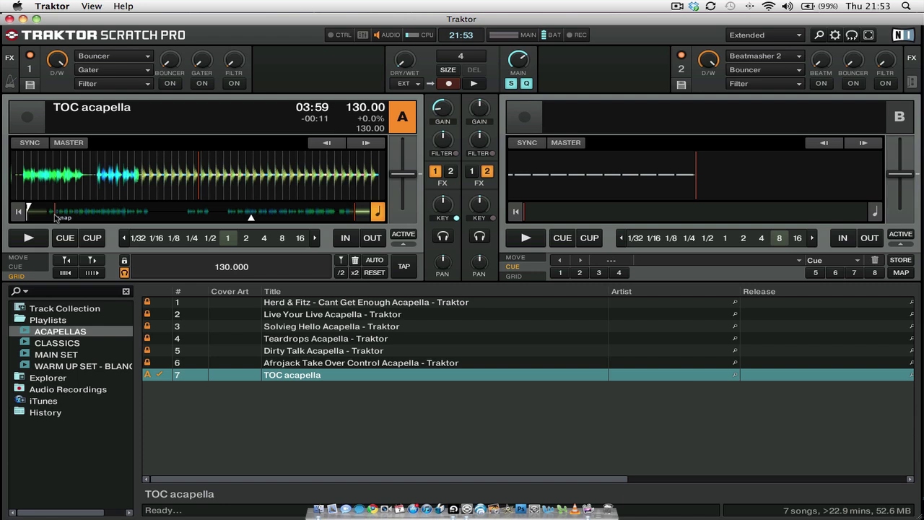
left_click(89, 215)
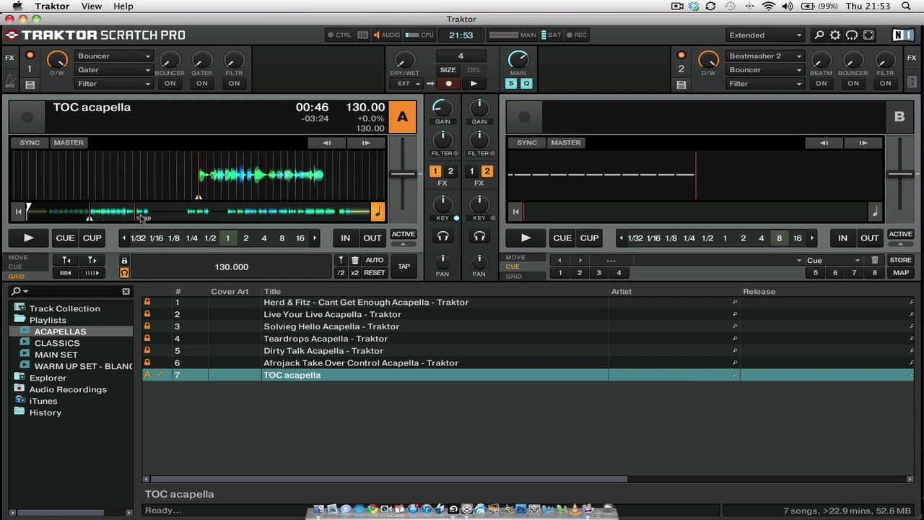